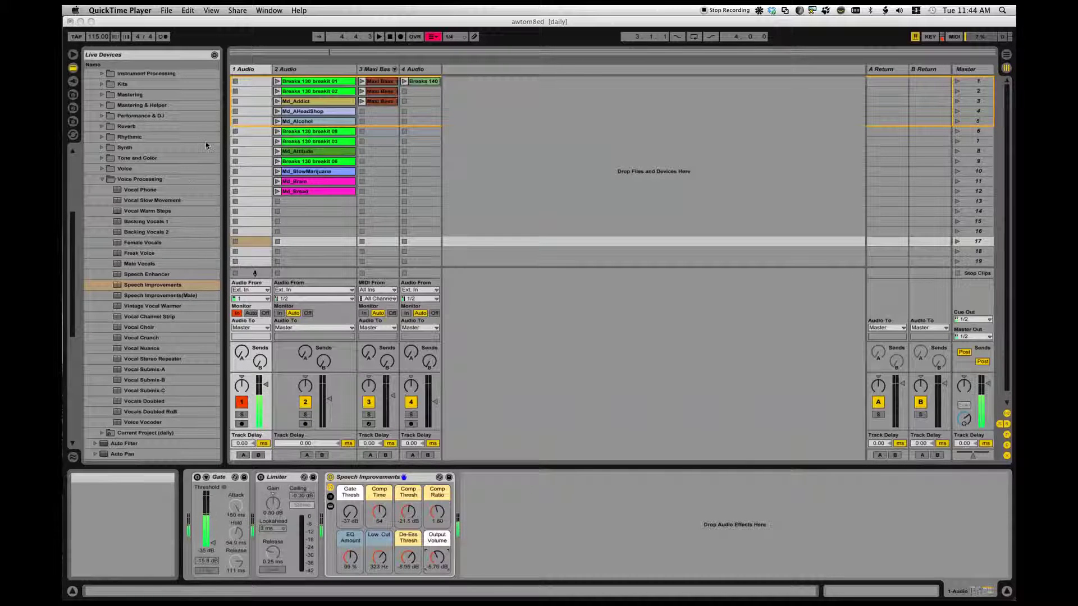
Collapse the Voice Processing folder and select the 1 Audio track
{"action": "left_click", "coordinate": [101, 179]}
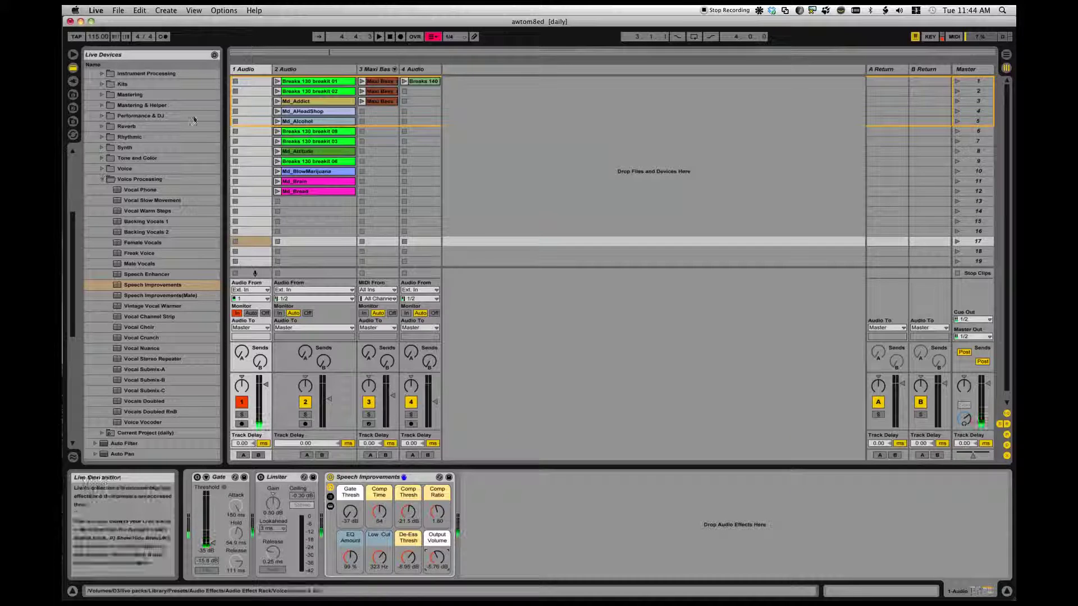
{"action": "left_click", "coordinate": [101, 179]}
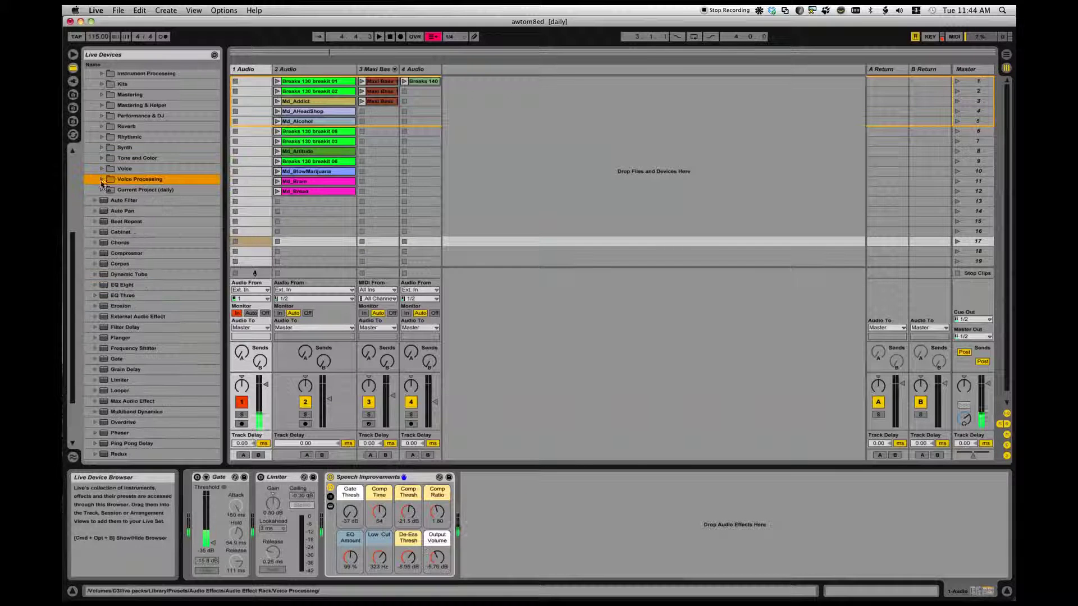
{"action": "left_click", "coordinate": [249, 69]}
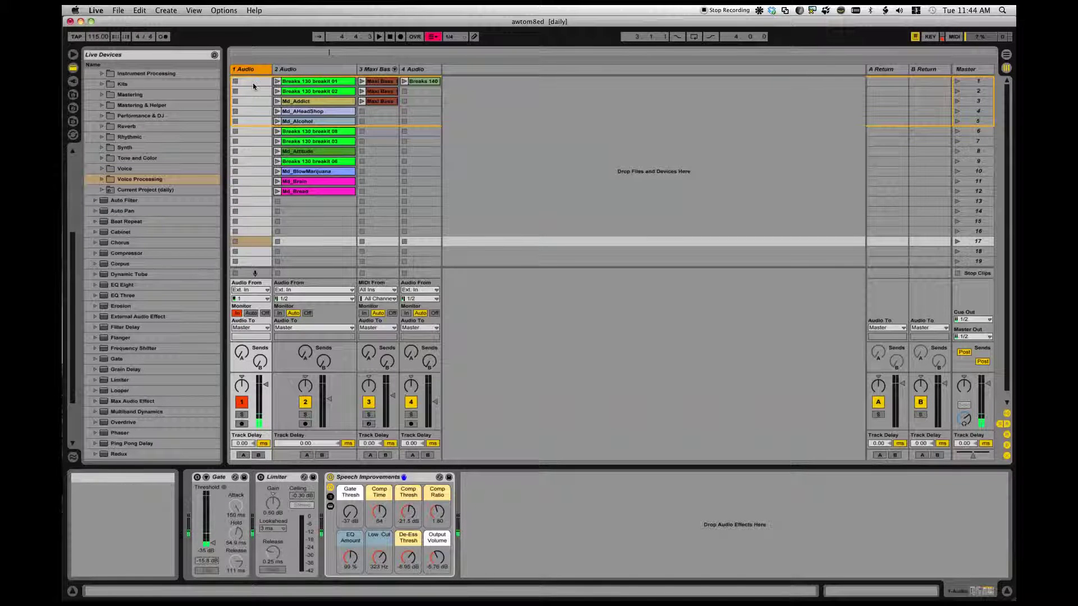
Insert a new MIDI track and move it next to 1 Audio as track 2
{"action": "right_click", "coordinate": [481, 131]}
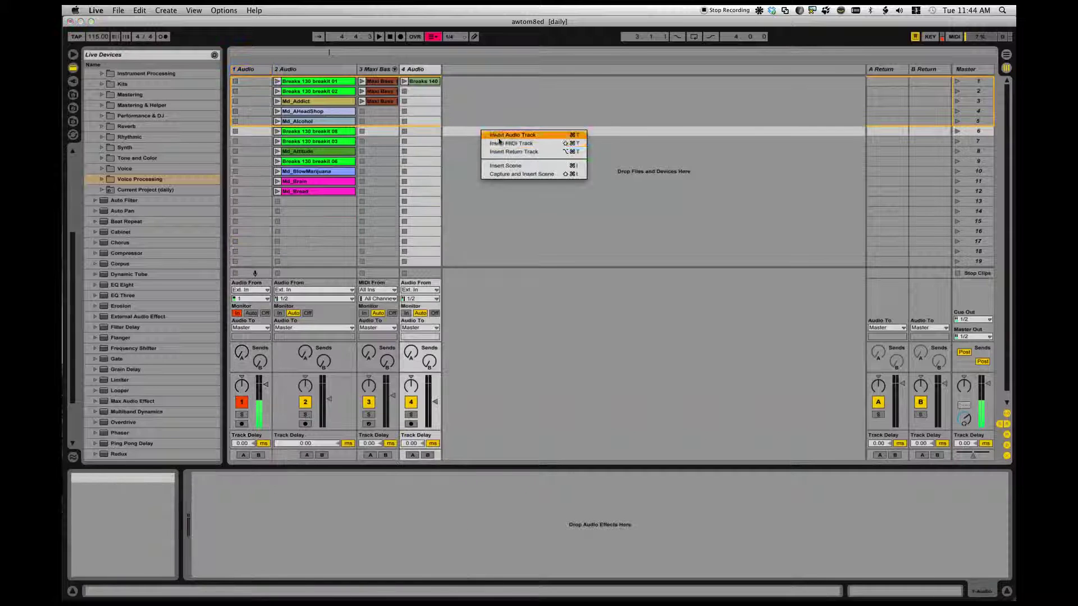
{"action": "left_click", "coordinate": [499, 146]}
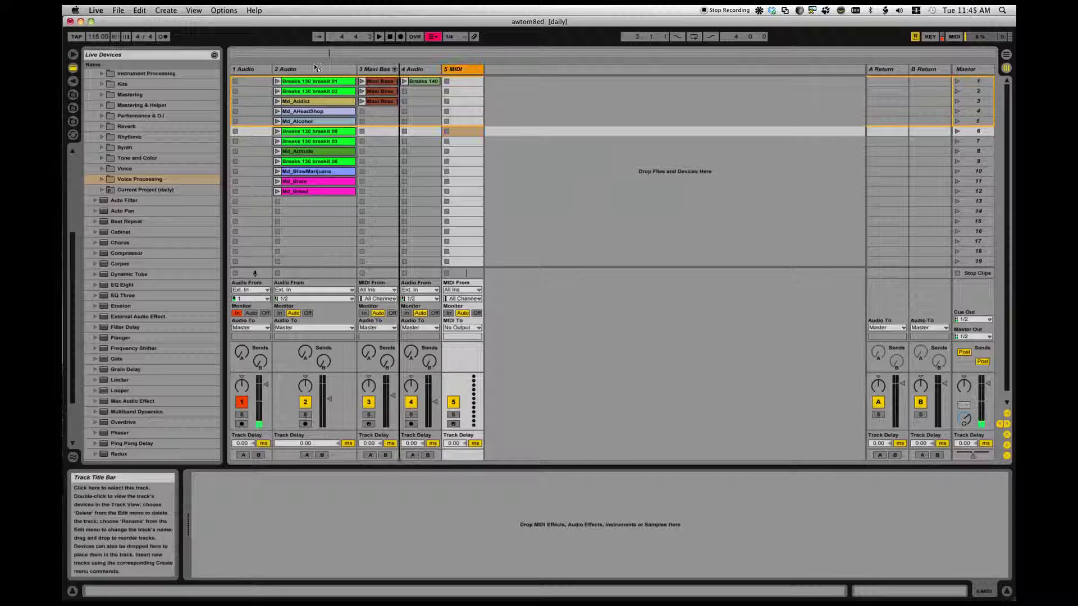
{"action": "left_click_drag", "start_coordinate": [234, 69], "coordinate": [273, 72]}
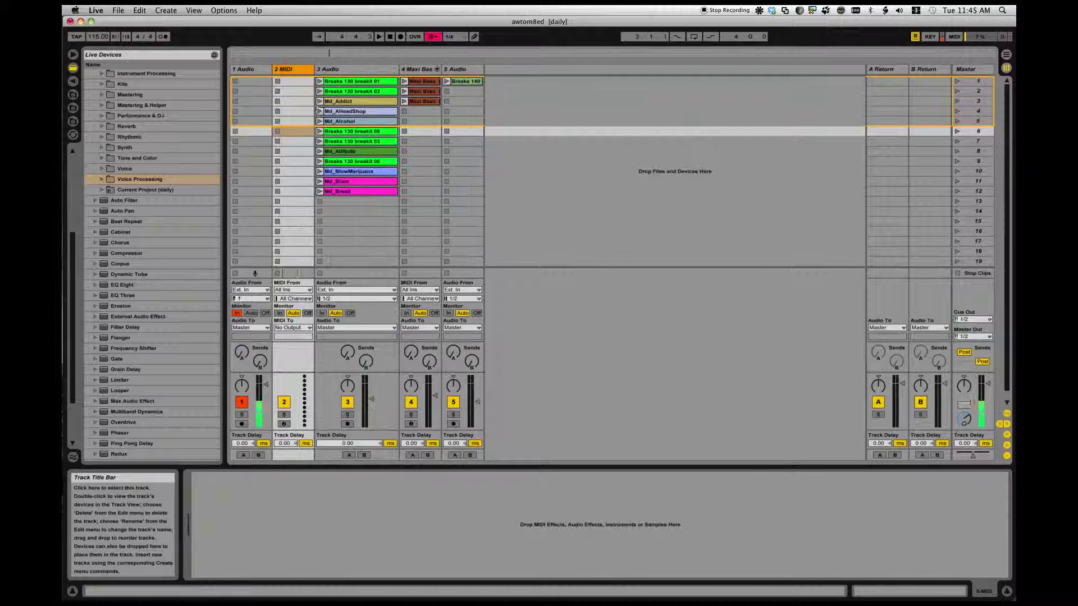
Set the 2 MIDI track's MIDI input to the ReMOTE SL controller
{"action": "left_click", "coordinate": [292, 290]}
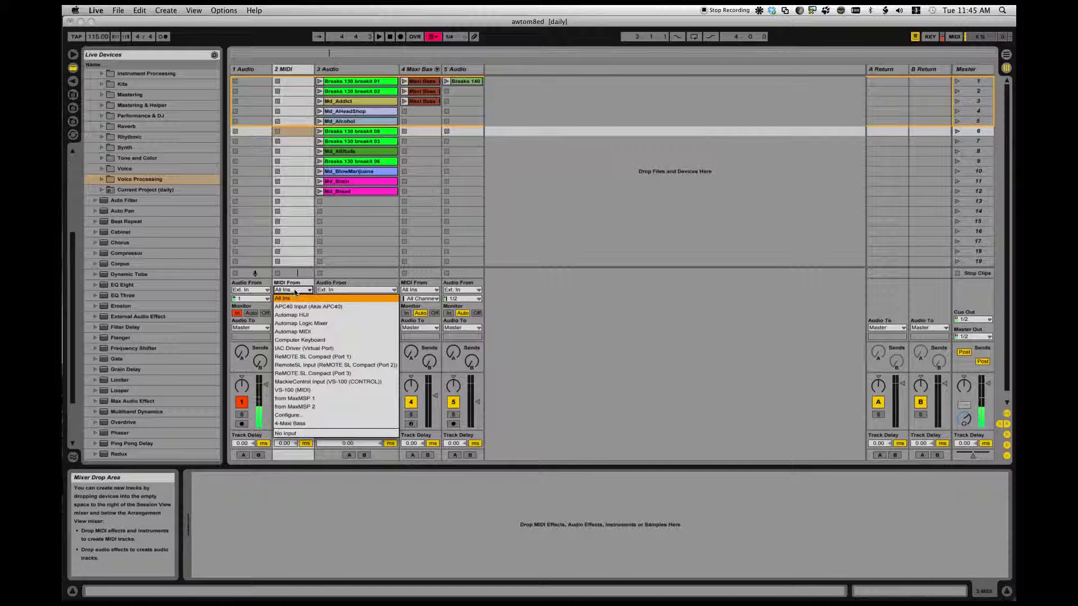
{"action": "left_click", "coordinate": [329, 358]}
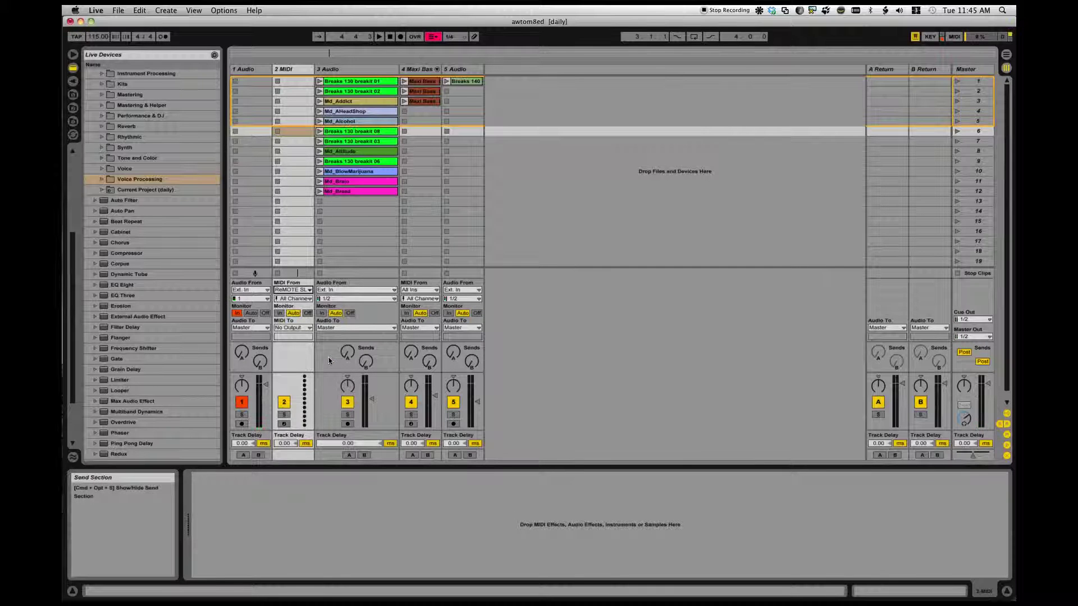
{"action": "left_click", "coordinate": [294, 291]}
{"action": "left_click", "coordinate": [308, 278]}
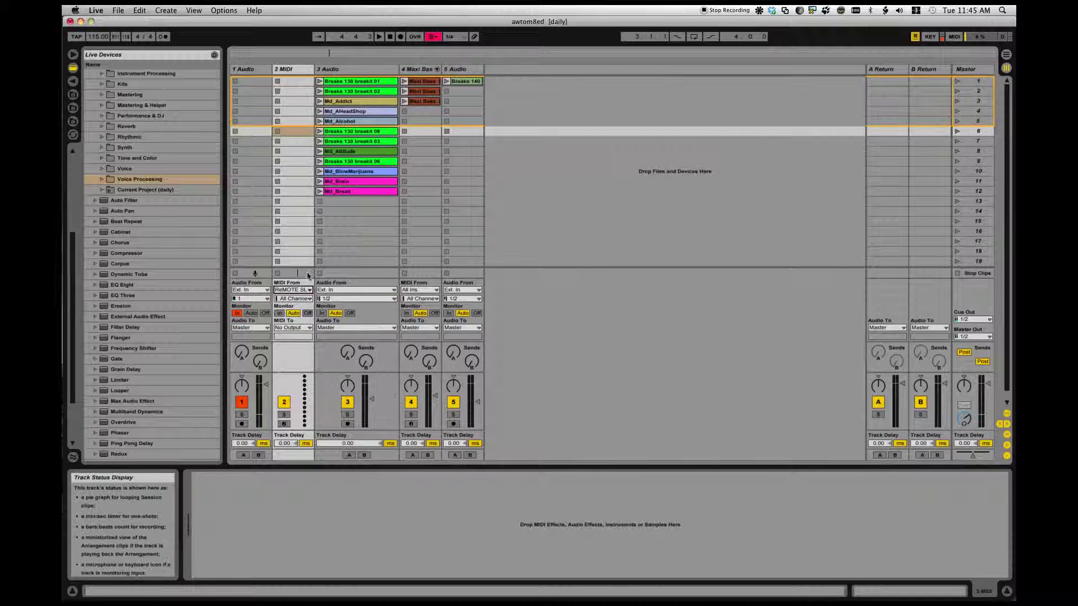
Send the track's MIDI to IAC Driver on channel 16 and arm it for recording
{"action": "left_click", "coordinate": [296, 329]}
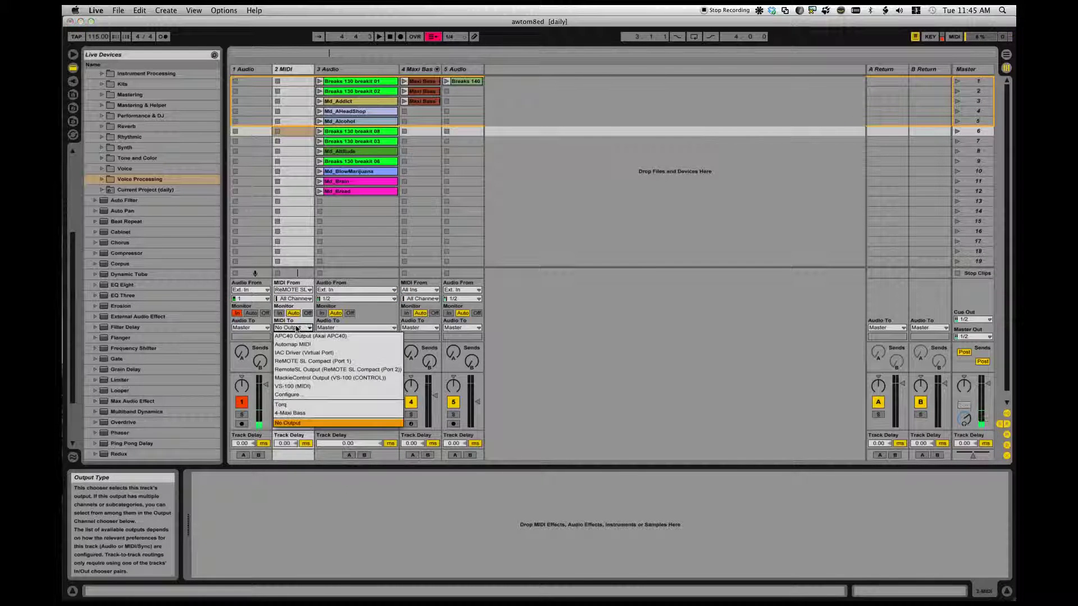
{"action": "left_click", "coordinate": [305, 360]}
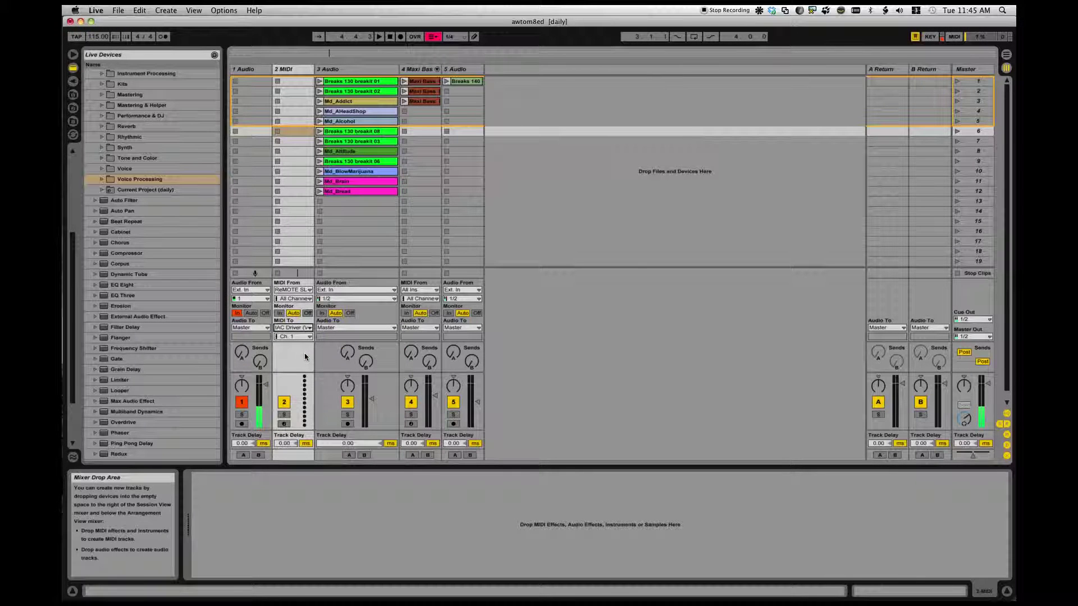
{"action": "left_click", "coordinate": [307, 337]}
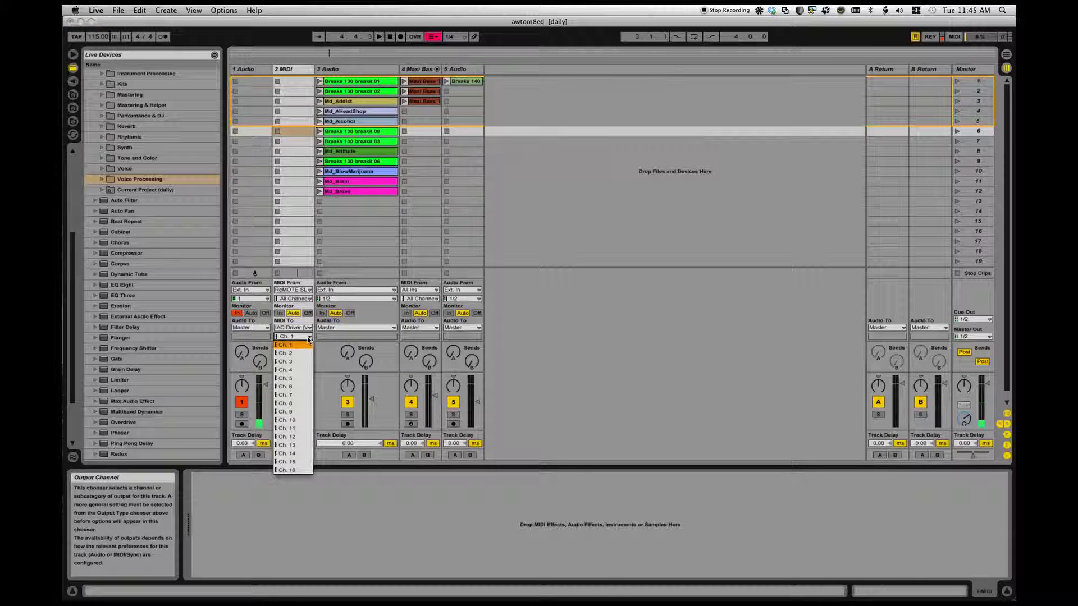
{"action": "left_click", "coordinate": [300, 466]}
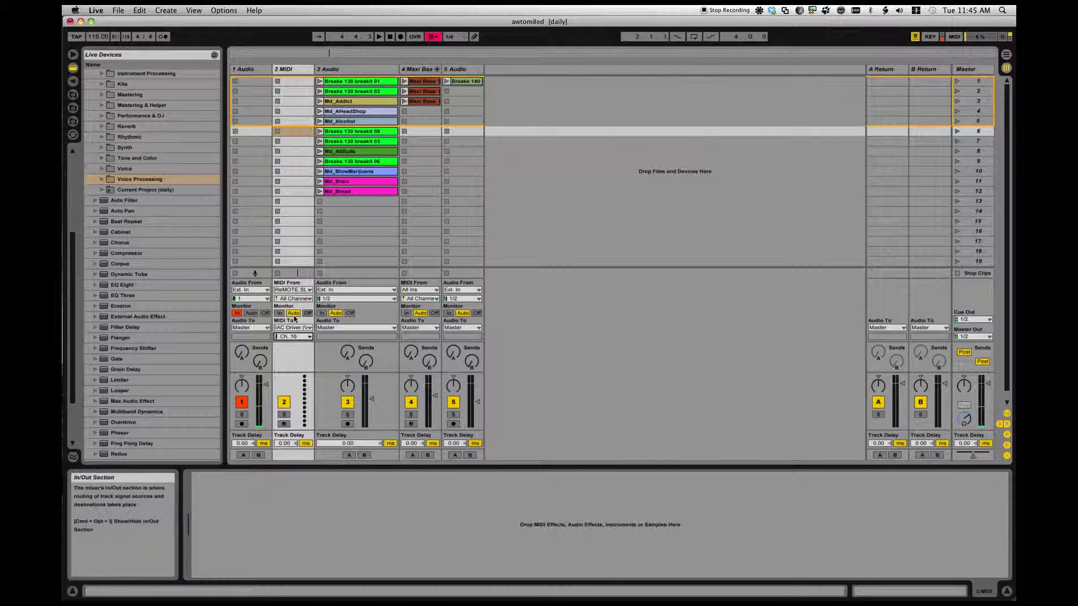
{"action": "left_click", "coordinate": [284, 424]}
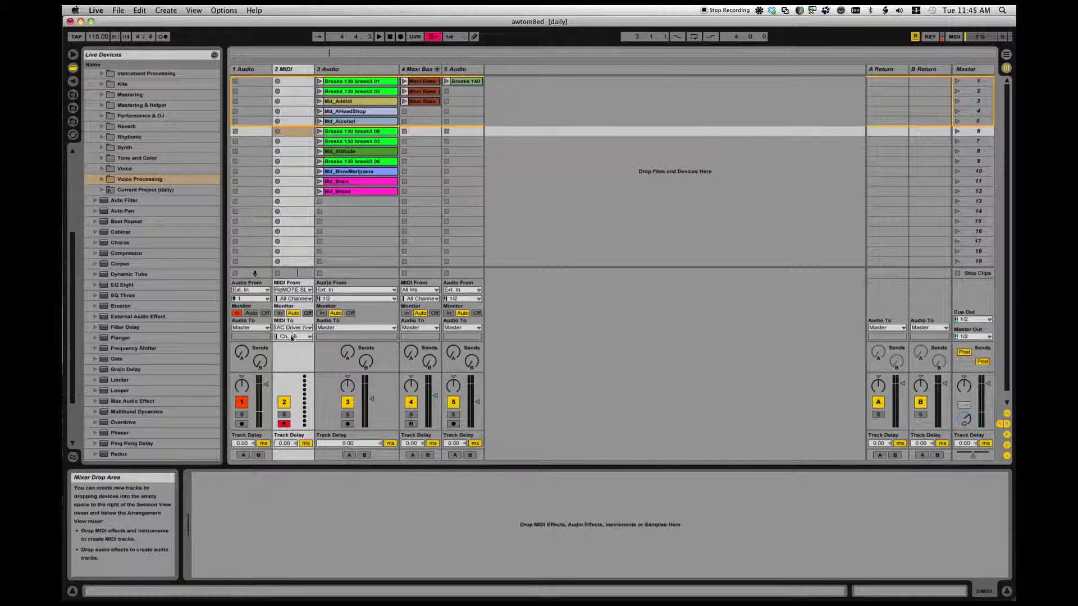
{"action": "left_click", "coordinate": [92, 11]}
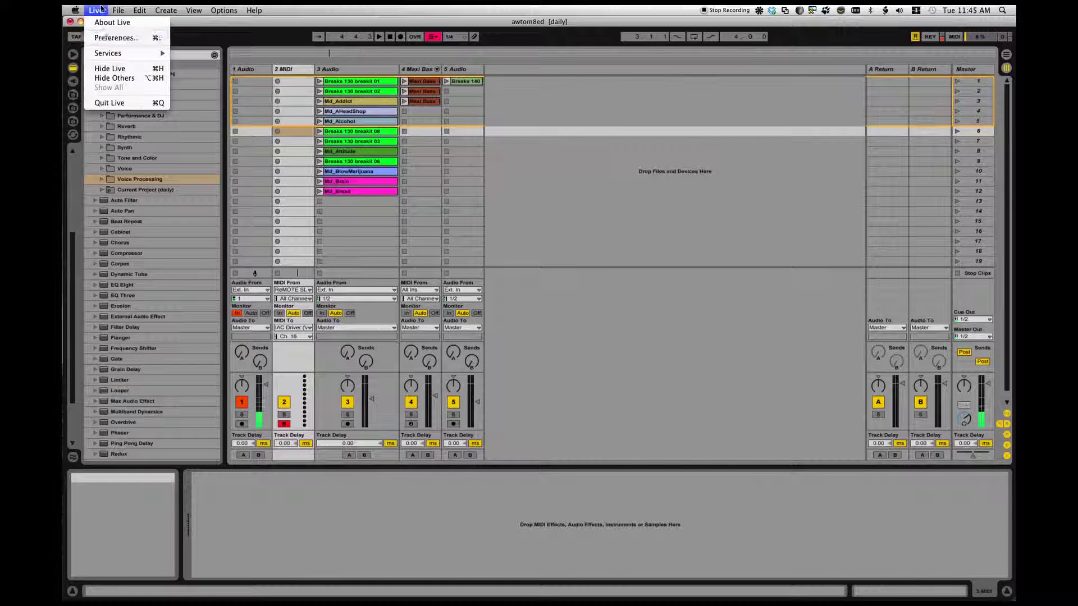
{"action": "left_click", "coordinate": [104, 37]}
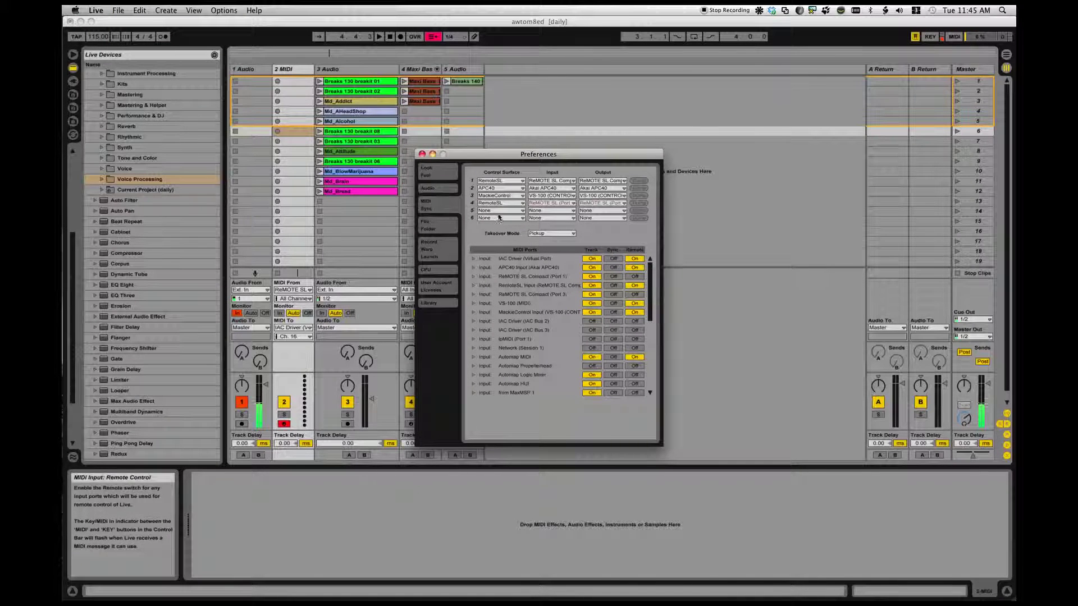
{"action": "left_click", "coordinate": [422, 154]}
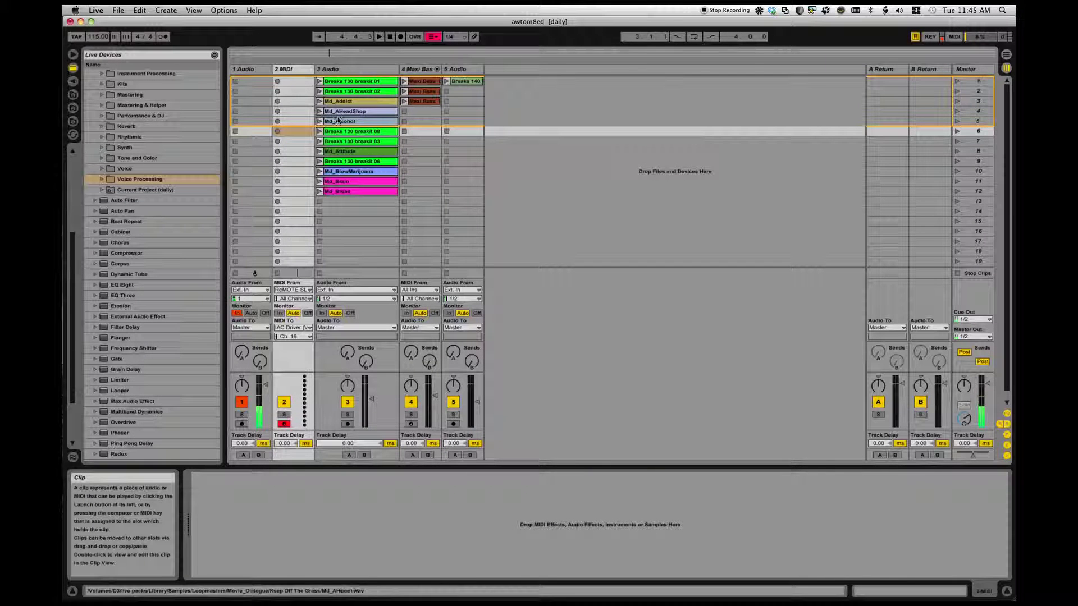
{"action": "left_click", "coordinate": [348, 82]}
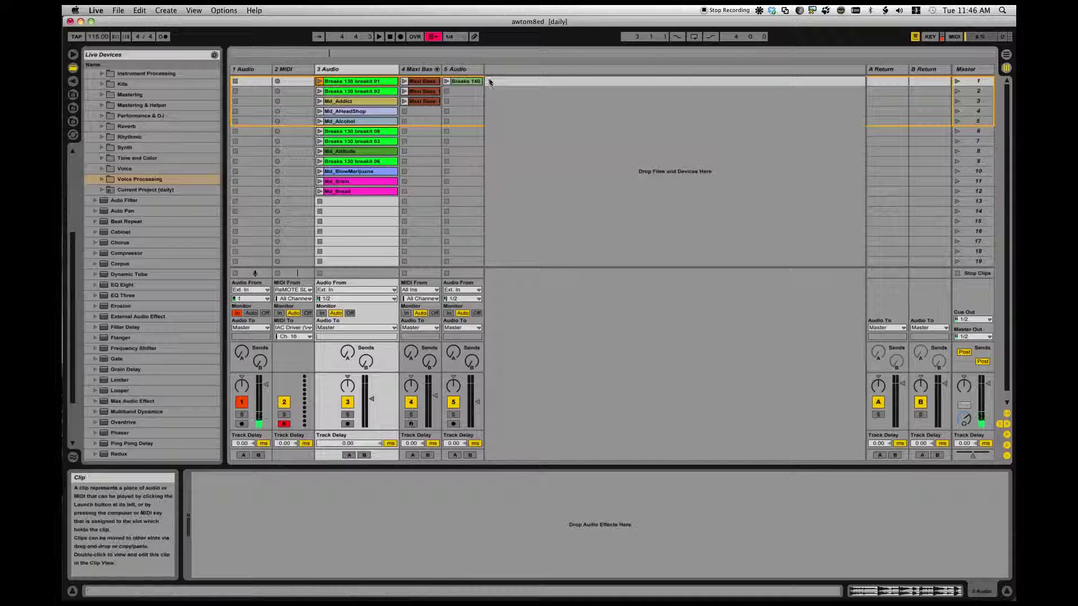
In MIDI Map Mode, assign notes C4–B4 to the 3 Audio track's clip slots 1–12
{"action": "left_click", "coordinate": [953, 36]}
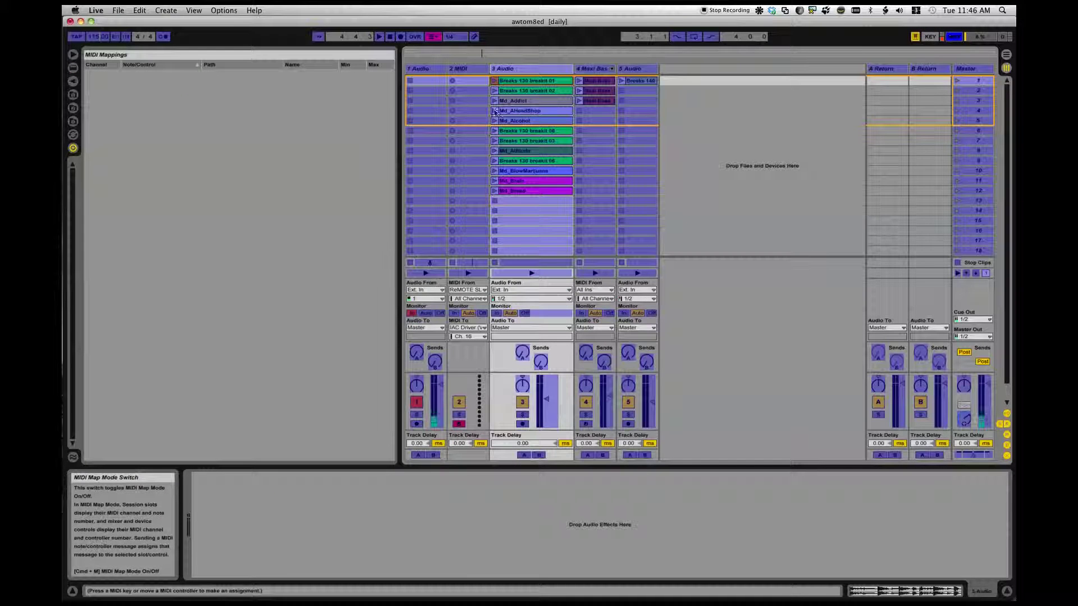
{"action": "left_click", "coordinate": [513, 81]}
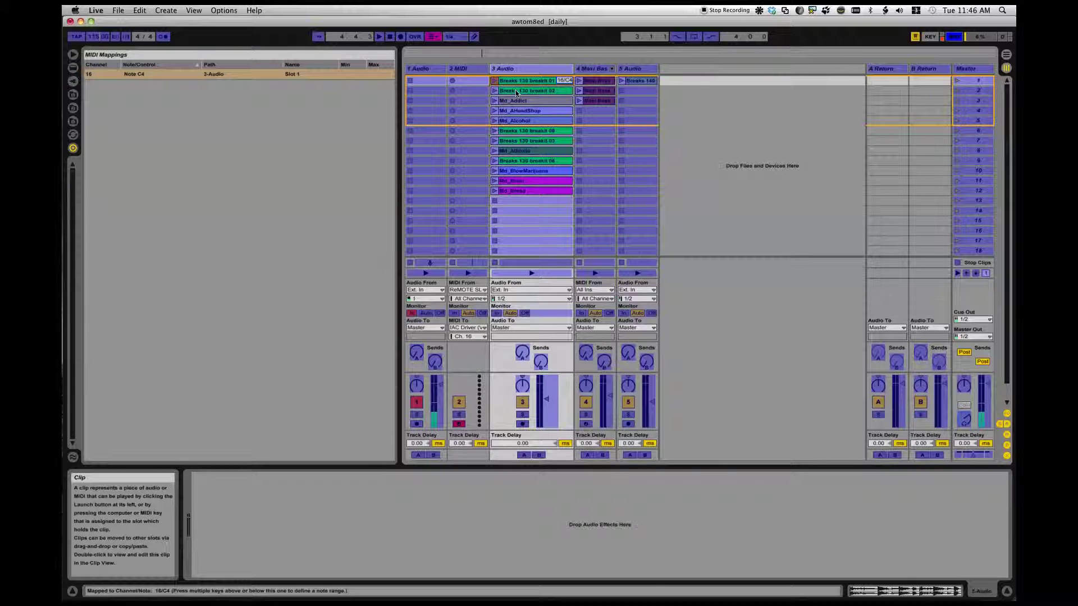
{"action": "left_click", "coordinate": [515, 89]}
{"action": "left_click", "coordinate": [515, 101]}
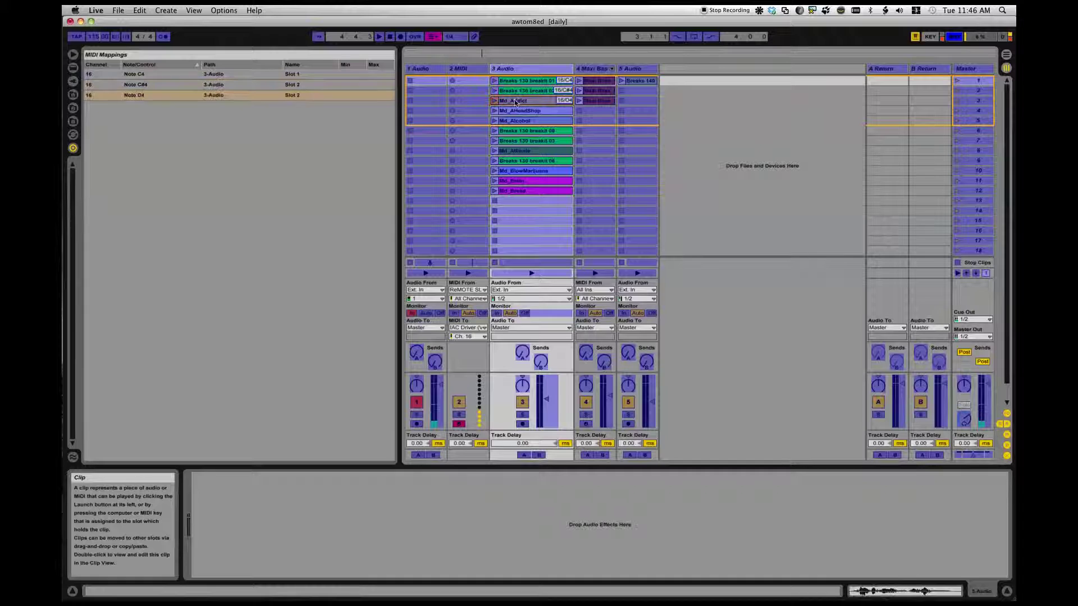
{"action": "left_click", "coordinate": [516, 111]}
{"action": "left_click", "coordinate": [516, 121]}
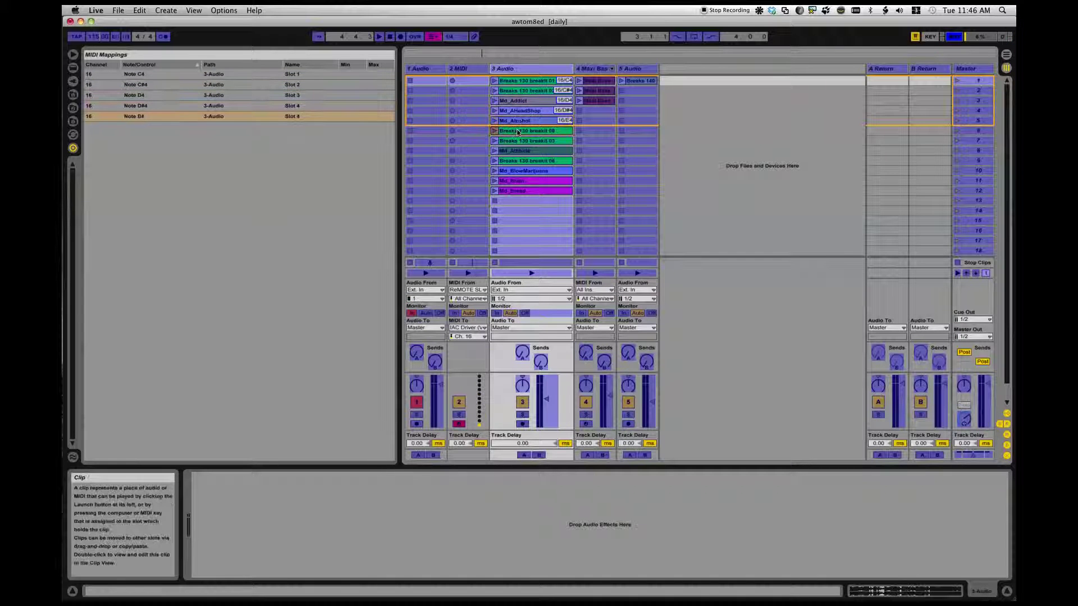
{"action": "left_click", "coordinate": [518, 131]}
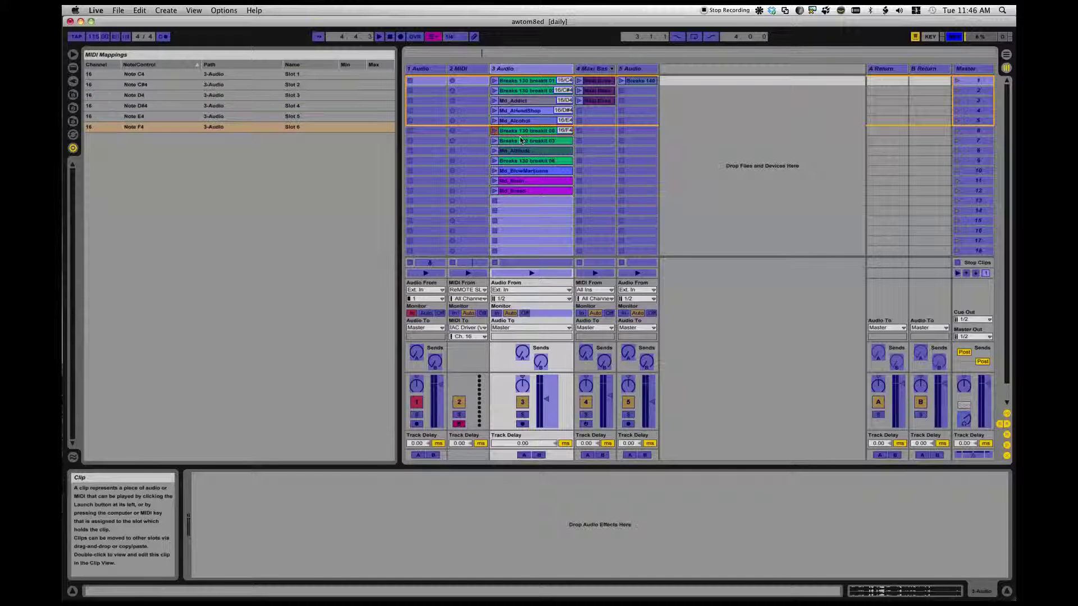
{"action": "left_click", "coordinate": [520, 140]}
{"action": "left_click", "coordinate": [522, 151]}
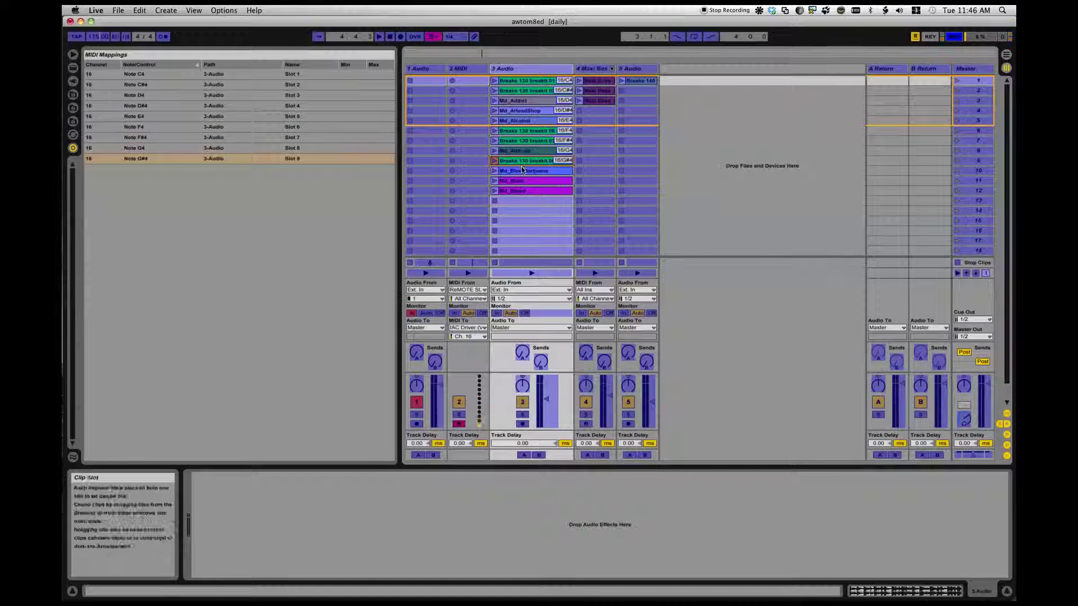
{"action": "left_click", "coordinate": [522, 171]}
{"action": "left_click", "coordinate": [529, 183]}
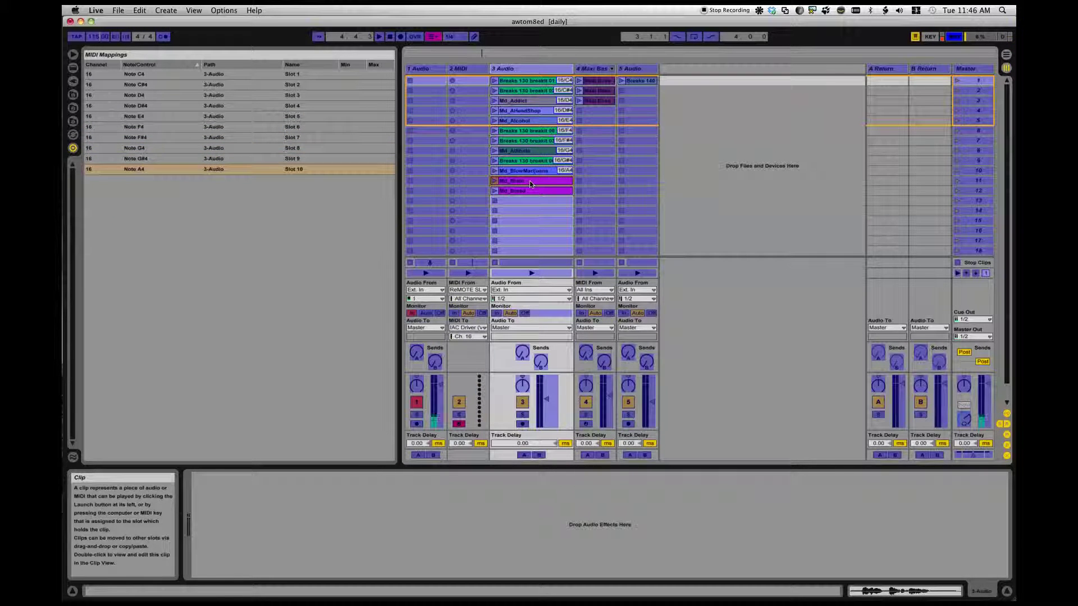
{"action": "left_click", "coordinate": [531, 189]}
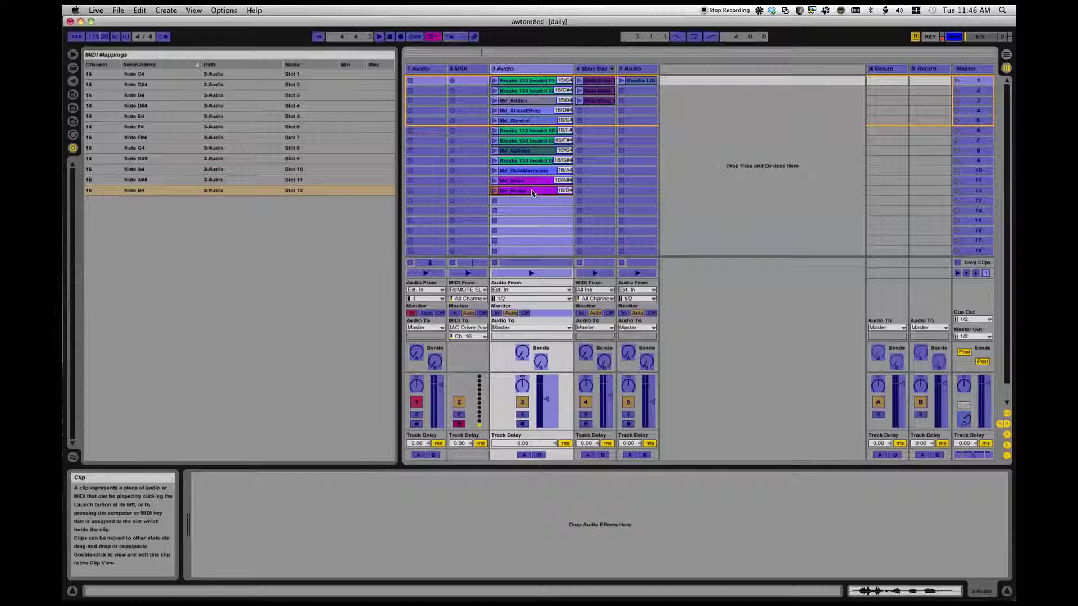
Map notes C5–D5 to the first three Maxi Bass clips, then exit MIDI Map Mode
{"action": "left_click", "coordinate": [596, 92]}
{"action": "left_click", "coordinate": [596, 102]}
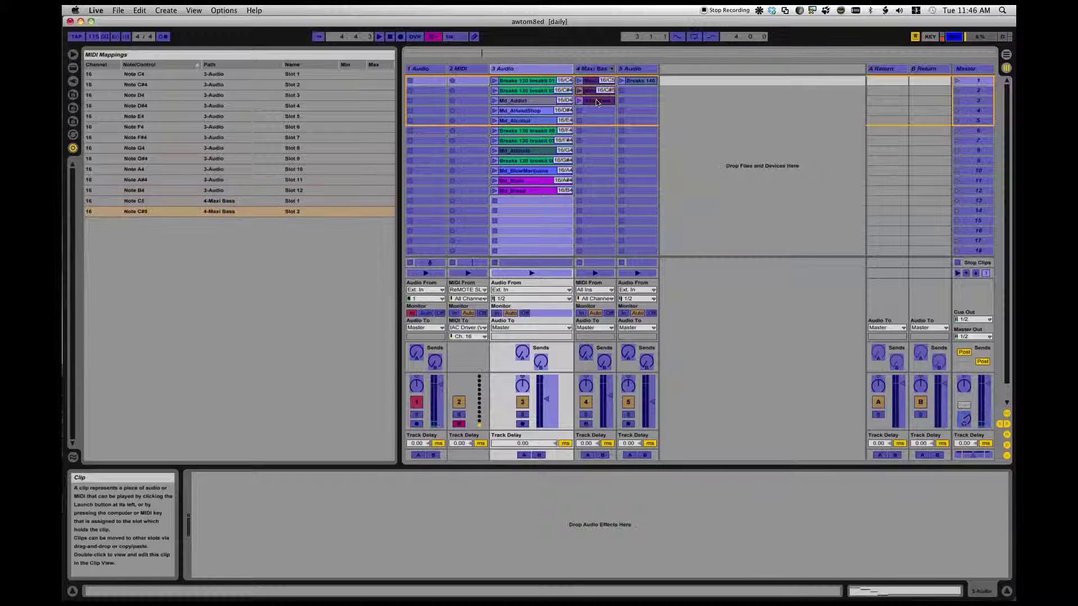
{"action": "left_click", "coordinate": [636, 84]}
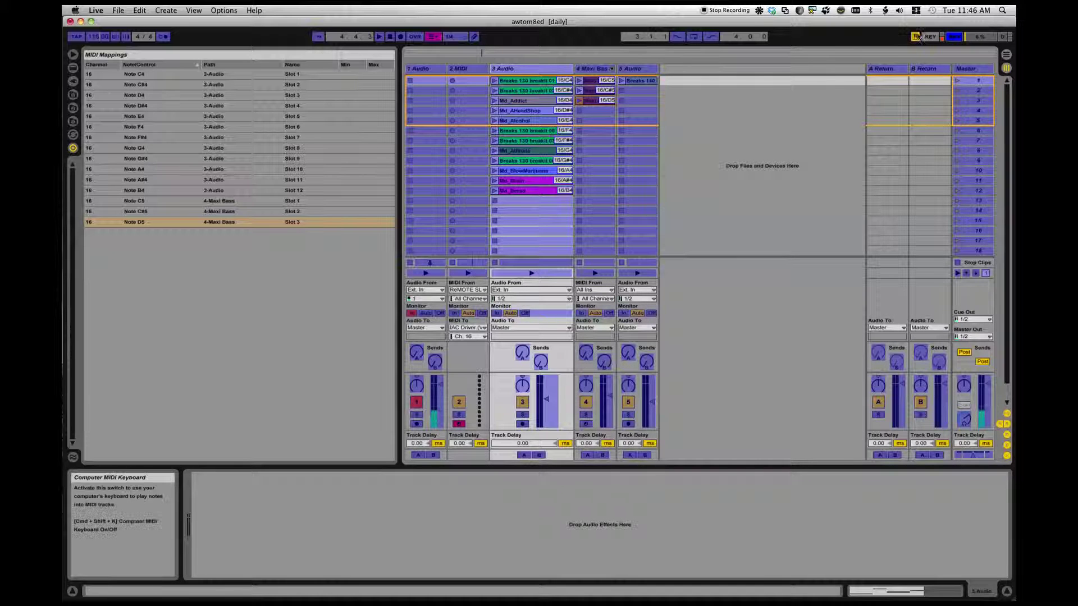
{"action": "left_click", "coordinate": [955, 37]}
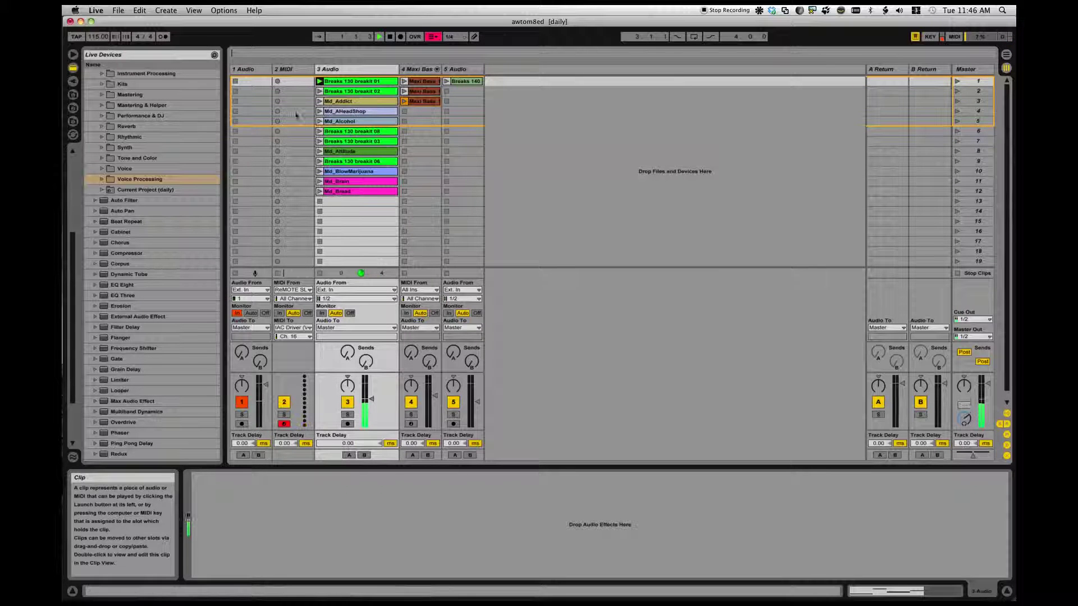
Launch the Breaks 130 breakit 01 clip on the 3 Audio track
{"action": "left_click", "coordinate": [319, 81]}
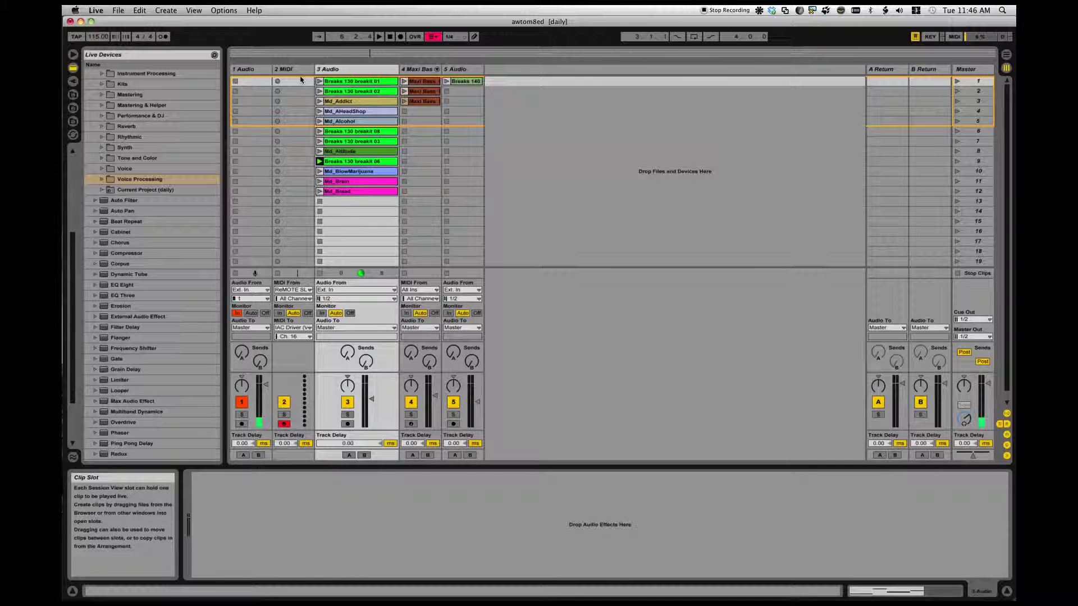
Record a one-note clip into the 2 MIDI track's first slot and open it in Clip View
{"action": "left_click", "coordinate": [300, 83]}
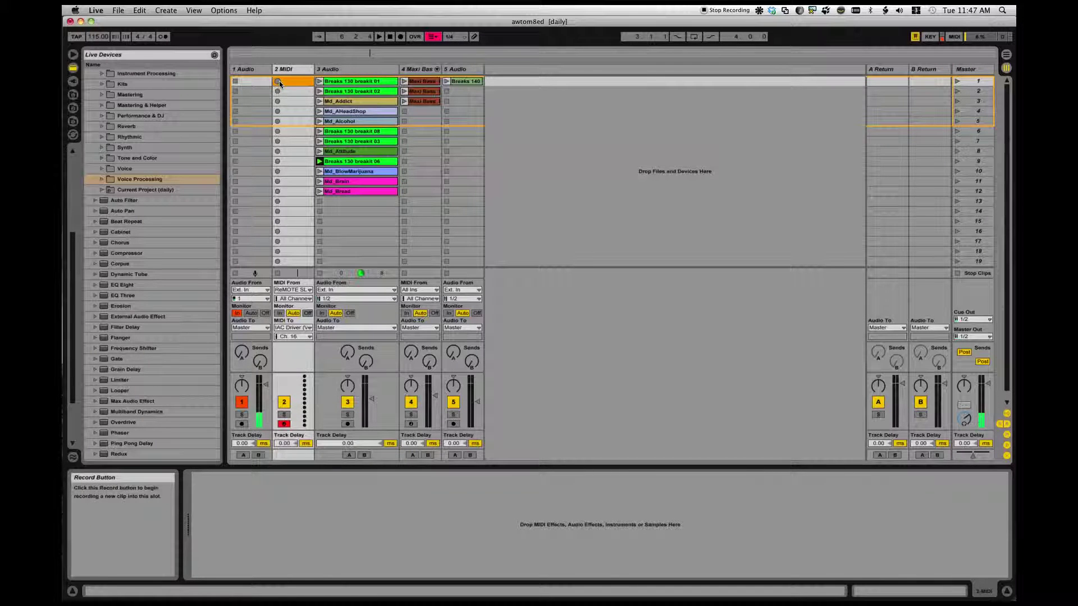
{"action": "left_click", "coordinate": [278, 82]}
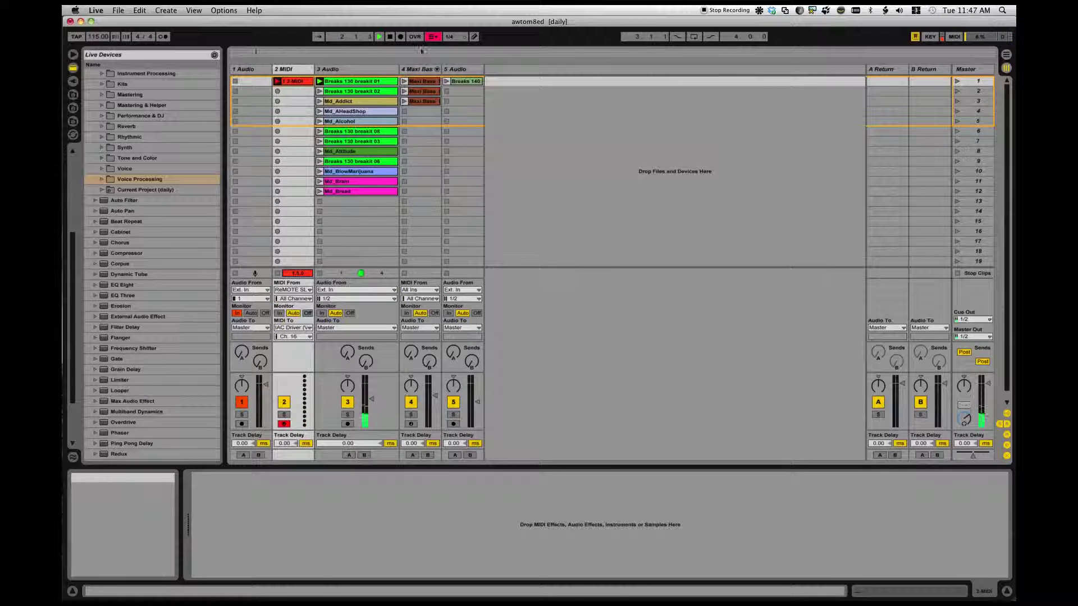
{"action": "left_click", "coordinate": [392, 36]}
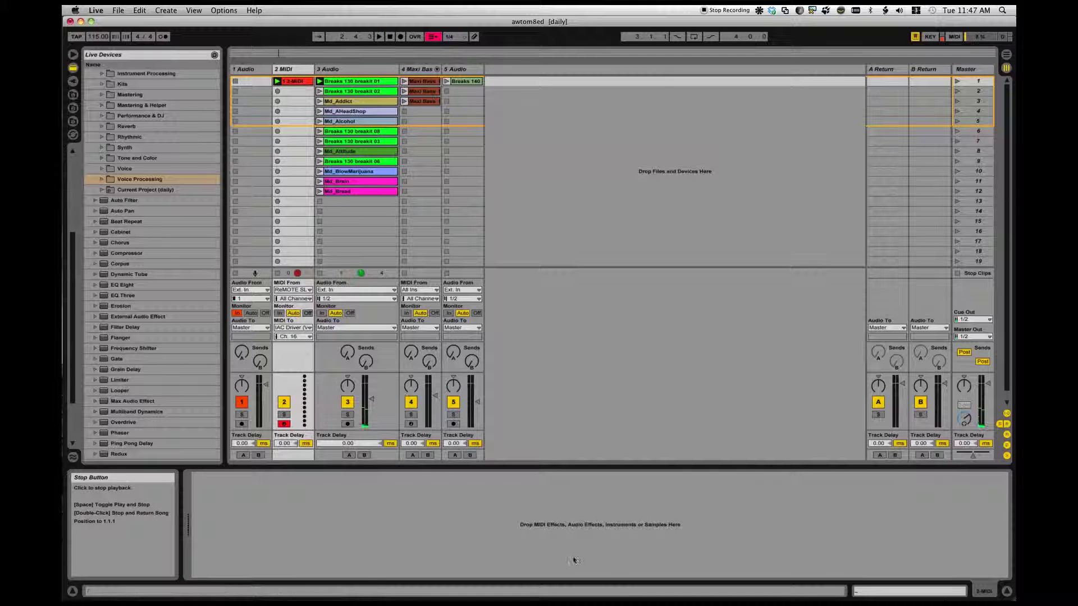
{"action": "left_click", "coordinate": [298, 83]}
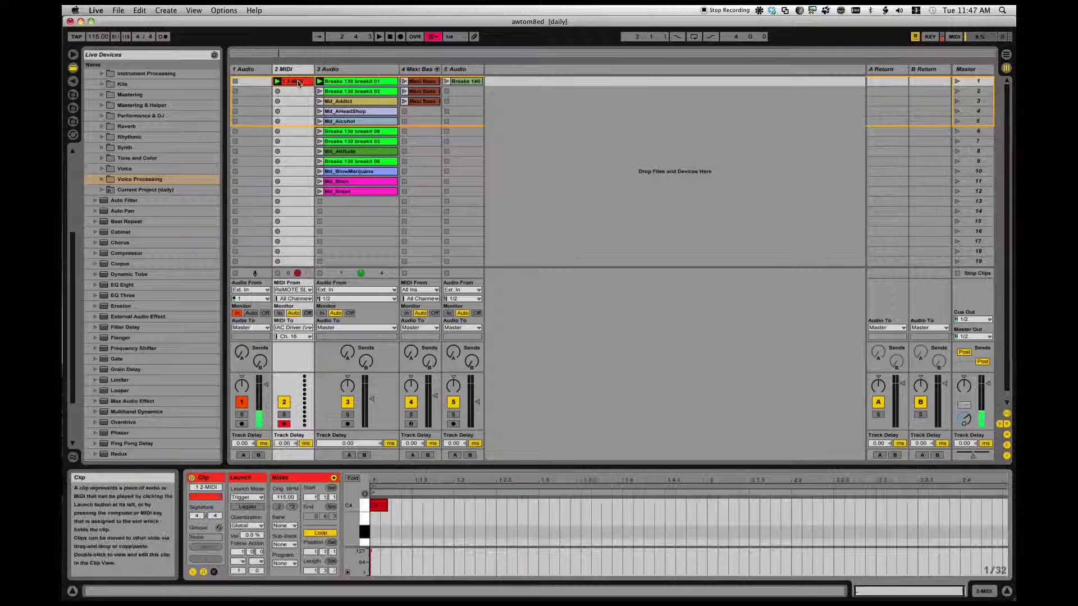
Check the Soundflowerbed menu, then launch the 1 2-MIDI and Breaks 130 breakit 01 clips together
{"action": "left_click", "coordinate": [760, 10]}
{"action": "left_click", "coordinate": [771, 107]}
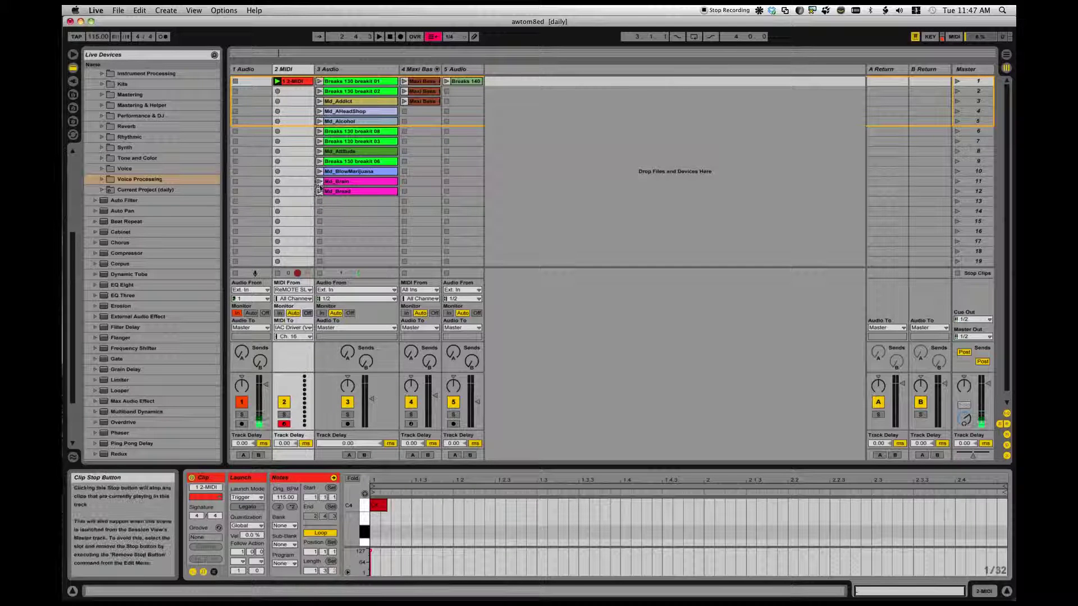
{"action": "left_click", "coordinate": [276, 82]}
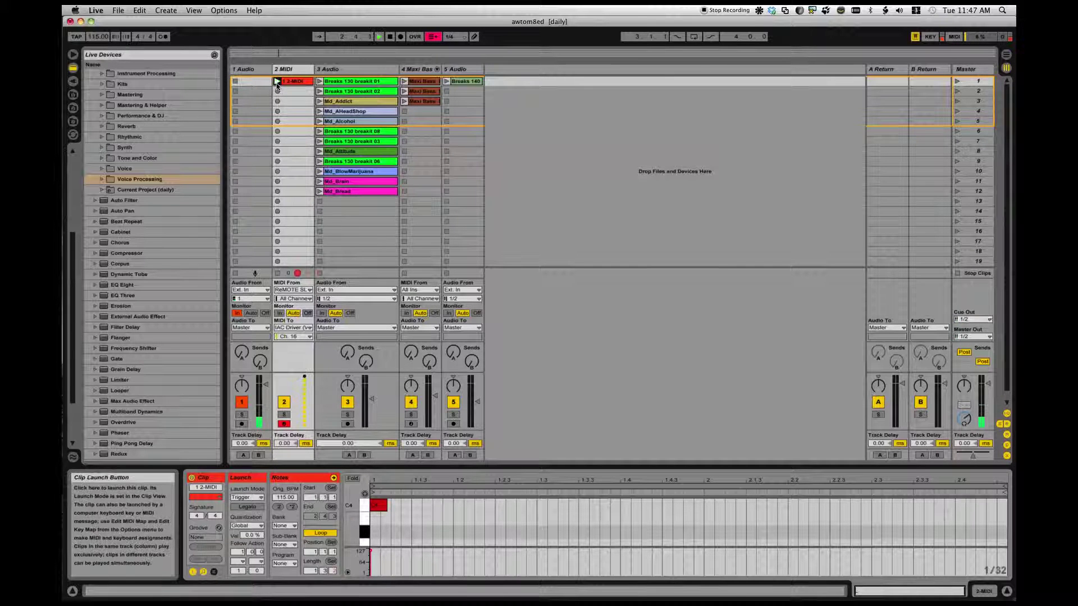
{"action": "left_click", "coordinate": [319, 81]}
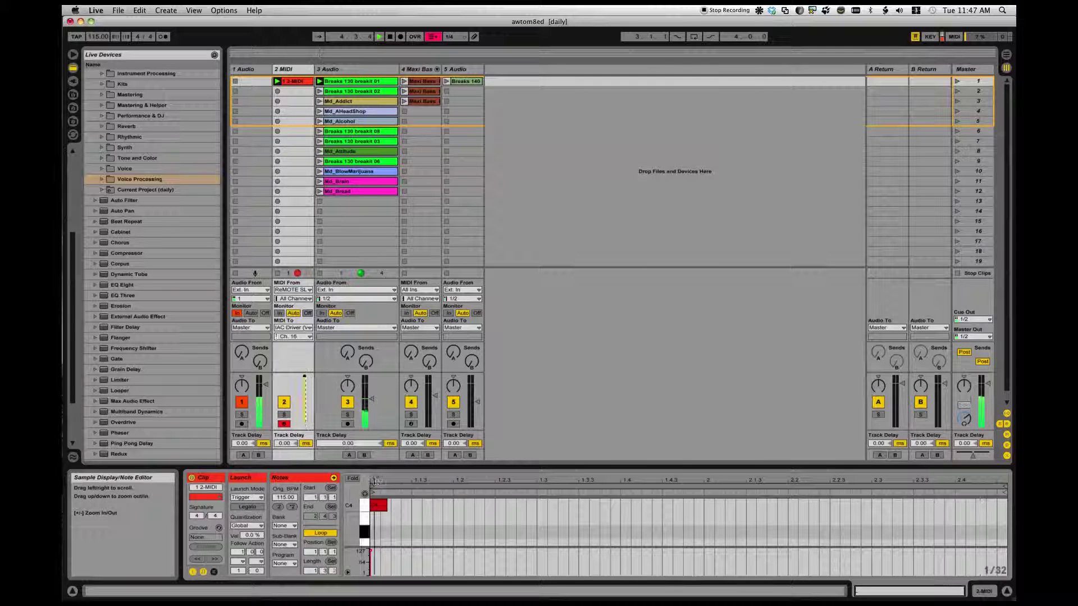
Drag the clip's single note up from C4 through C#4, D#4 and F4 to F#4
{"action": "scroll", "coordinate": [387, 522], "scroll_direction": "up", "scroll_amount": 2}
{"action": "left_click", "coordinate": [380, 531]}
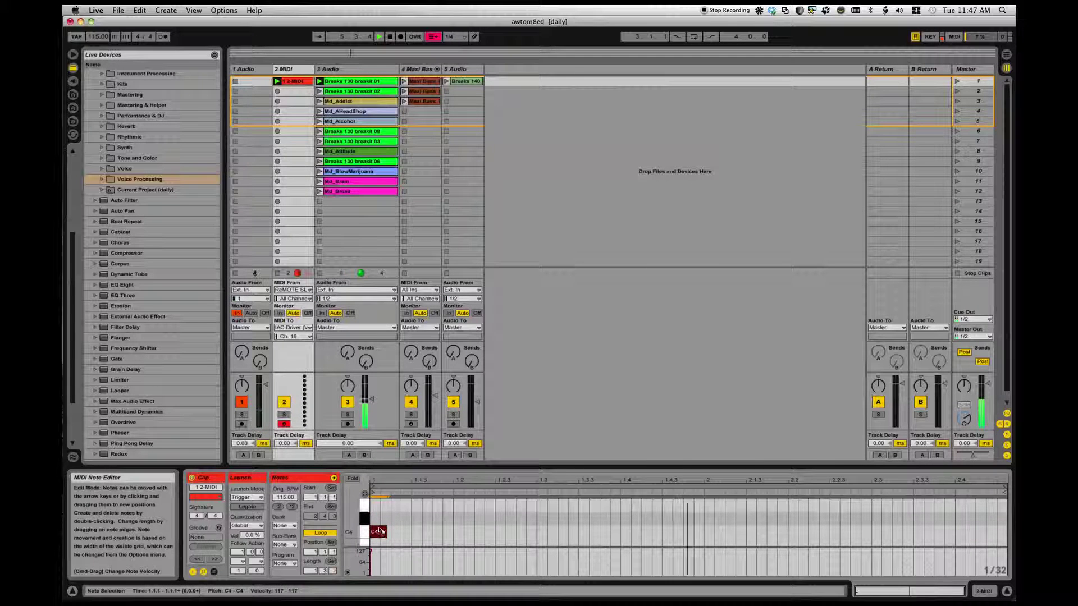
{"action": "left_click_drag", "start_coordinate": [380, 531], "coordinate": [379, 522]}
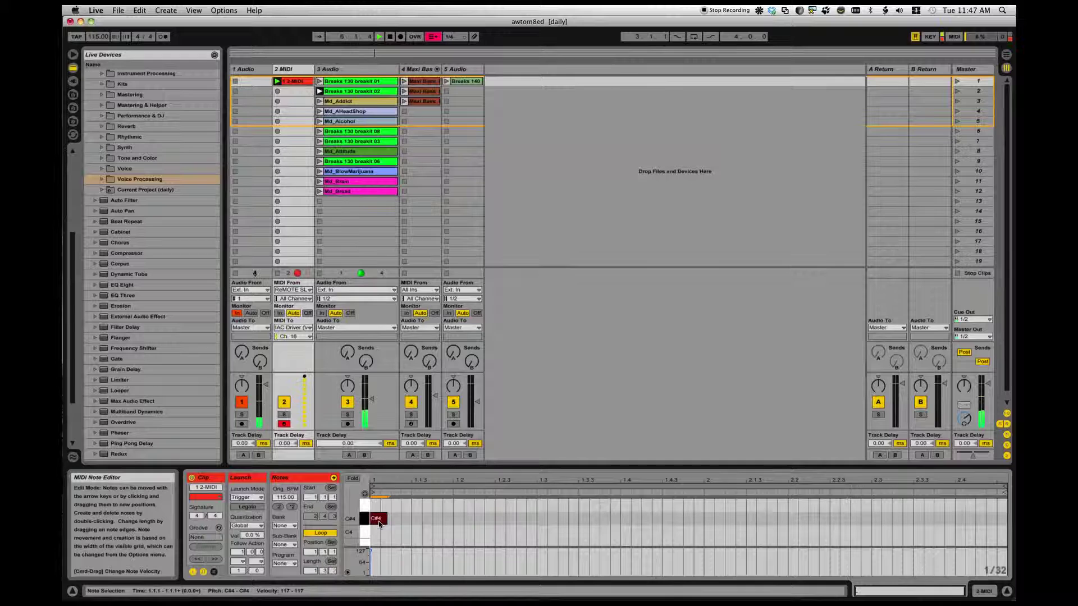
{"action": "mouse_move", "coordinate": [378, 521]}
{"action": "left_mouse_down"}
{"action": "mouse_move", "coordinate": [379, 507]}
{"action": "mouse_move", "coordinate": [372, 526]}
{"action": "mouse_move", "coordinate": [365, 504]}
{"action": "mouse_move", "coordinate": [365, 524]}
{"action": "left_mouse_up"}
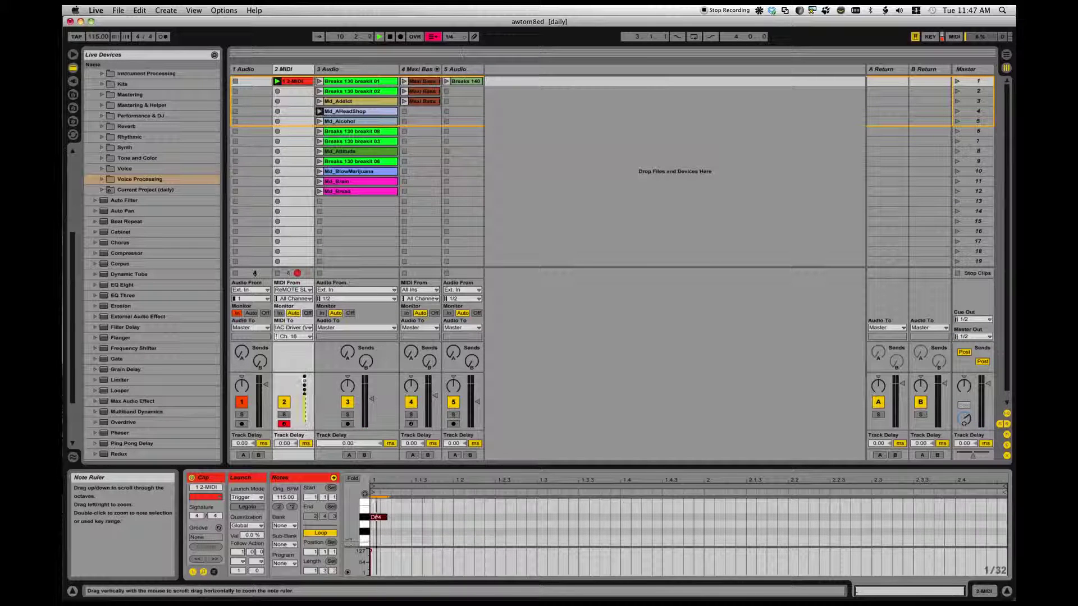
{"action": "left_click_drag", "start_coordinate": [377, 518], "coordinate": [379, 504]}
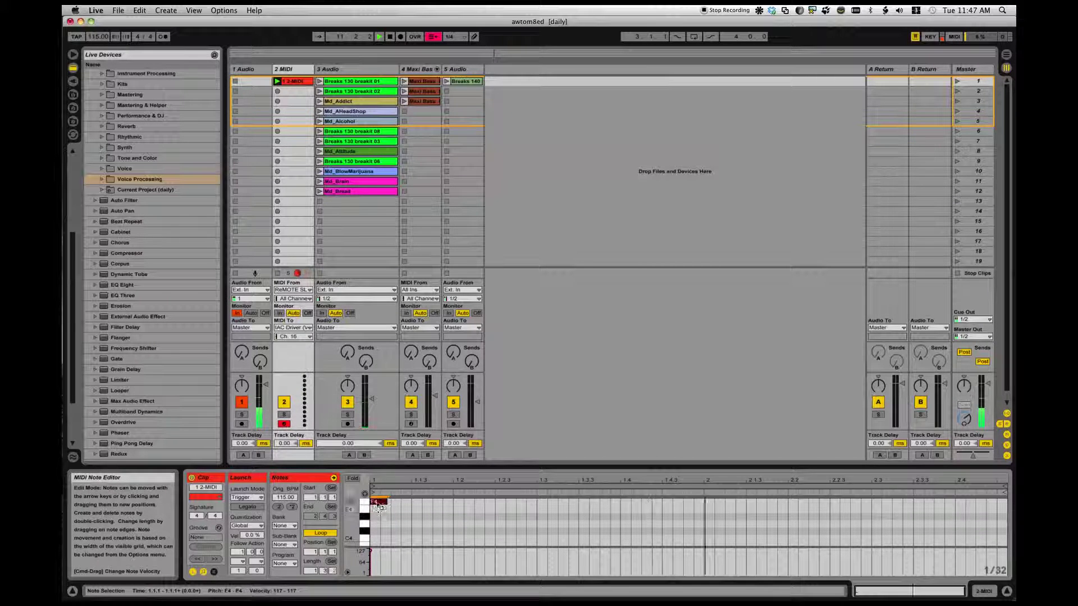
{"action": "scroll", "coordinate": [373, 518], "scroll_direction": "up", "scroll_amount": 2}
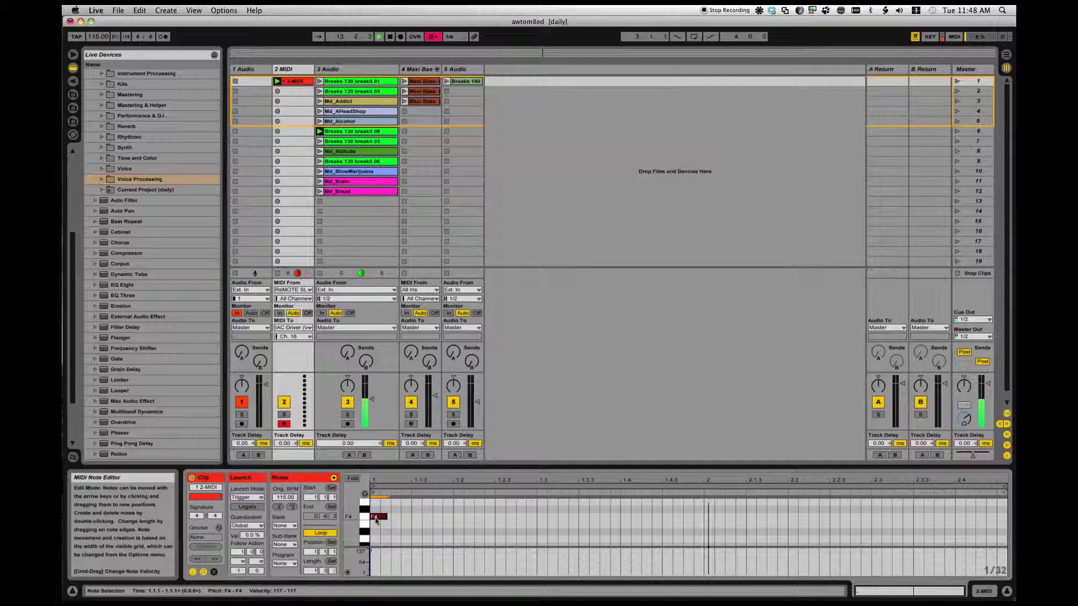
{"action": "left_click_drag", "start_coordinate": [378, 518], "coordinate": [377, 512]}
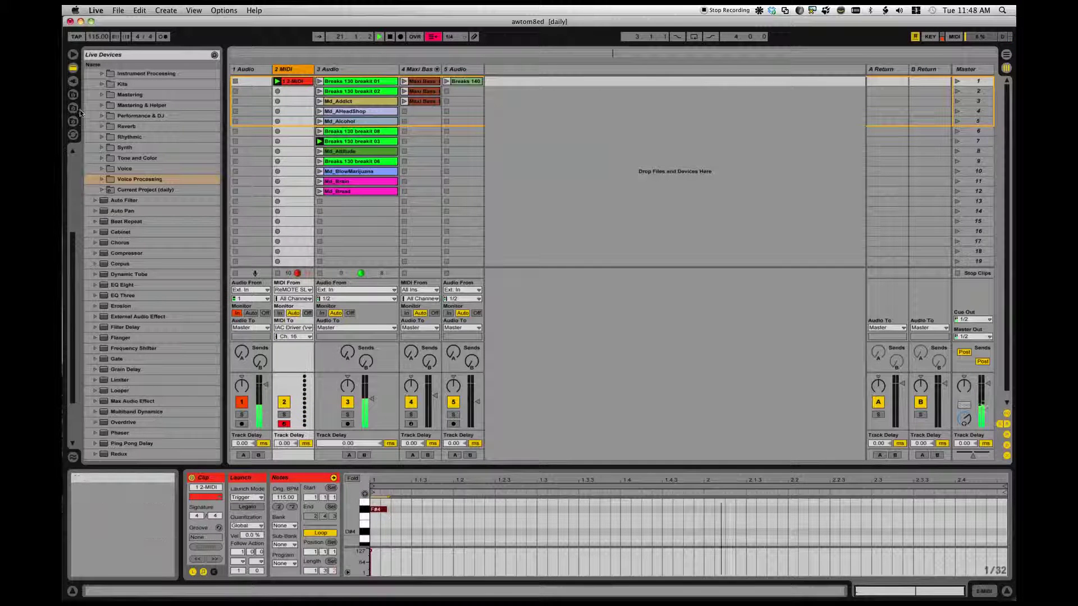
Load the Random device from Live Devices' MIDI Effects onto the 2 MIDI track
{"action": "scroll", "coordinate": [103, 106], "scroll_direction": "up", "scroll_amount": 6}
{"action": "left_click", "coordinate": [112, 94]}
{"action": "left_click", "coordinate": [115, 84]}
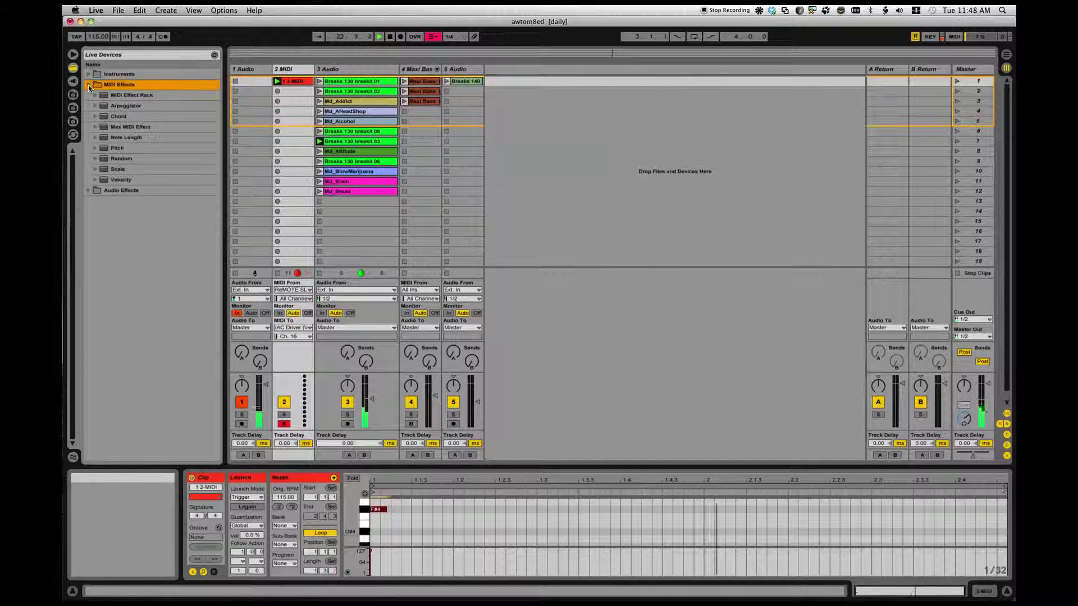
{"action": "left_click", "coordinate": [96, 159]}
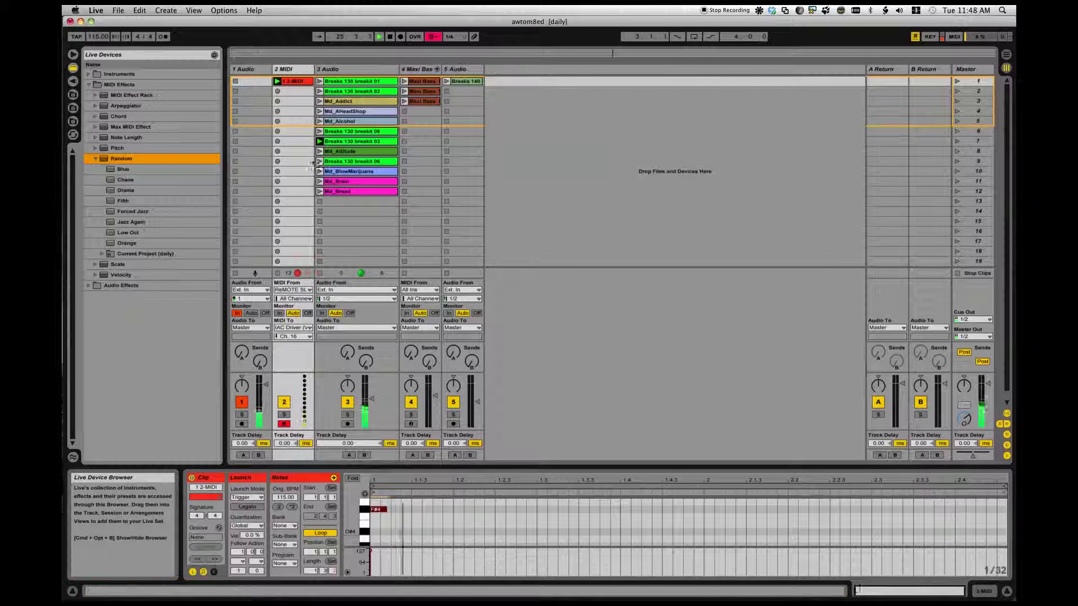
{"action": "left_click", "coordinate": [299, 150]}
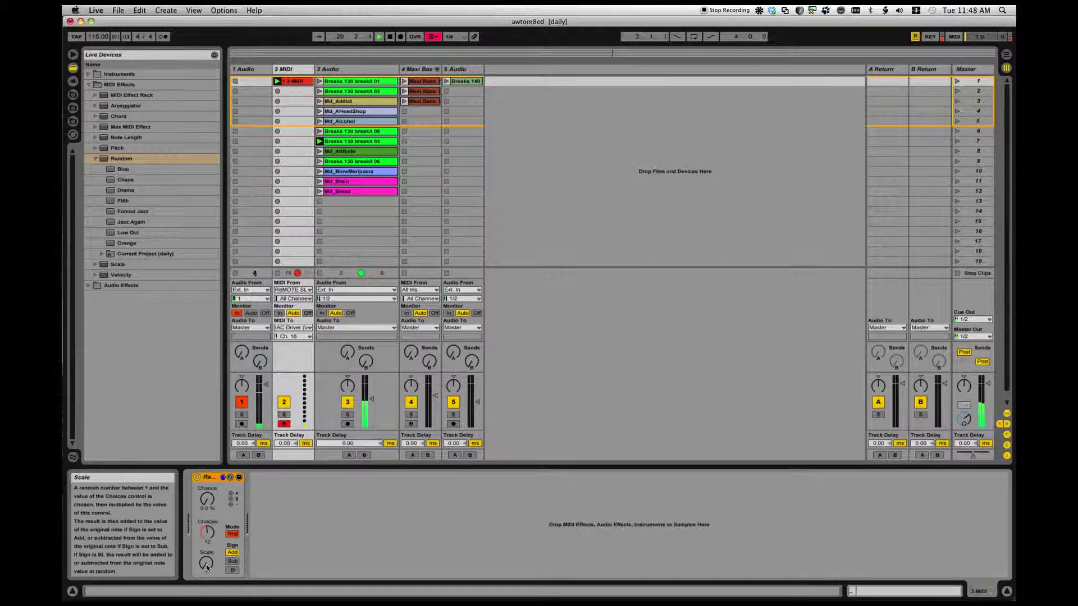
Raise the Random device's Chance to about 63% and lower Choices from 8 to 7
{"action": "left_click_drag", "start_coordinate": [209, 494], "coordinate": [209, 478]}
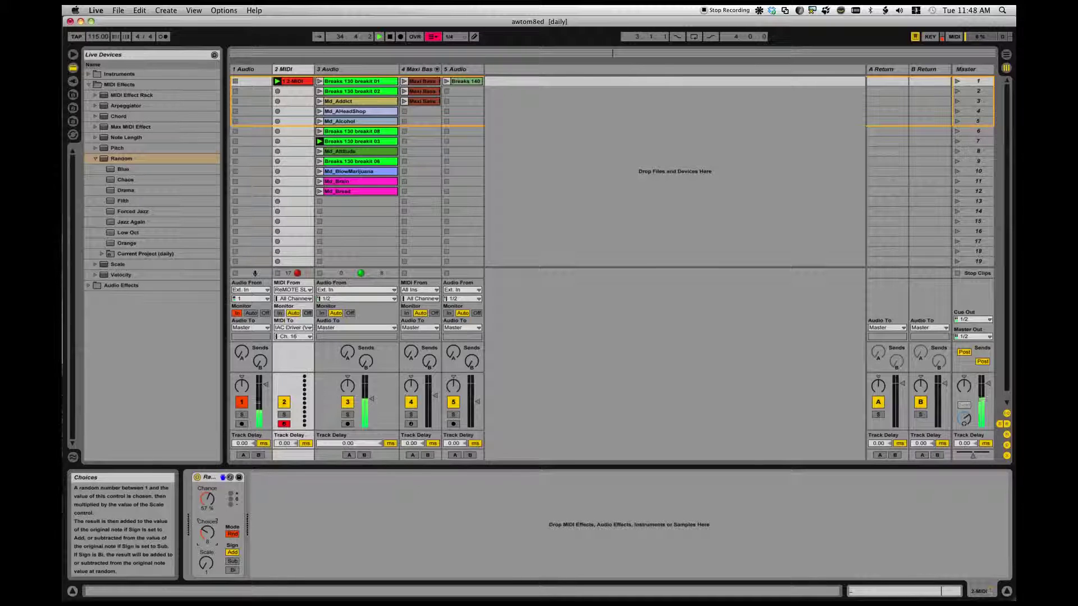
{"action": "left_click_drag", "start_coordinate": [207, 532], "coordinate": [219, 584]}
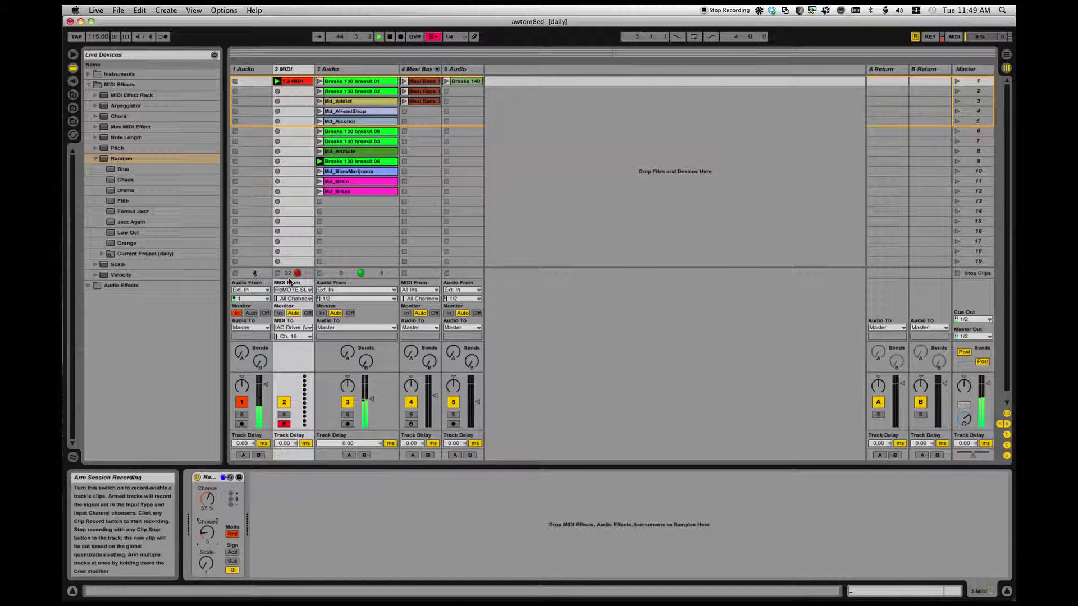
{"action": "left_click", "coordinate": [320, 192]}
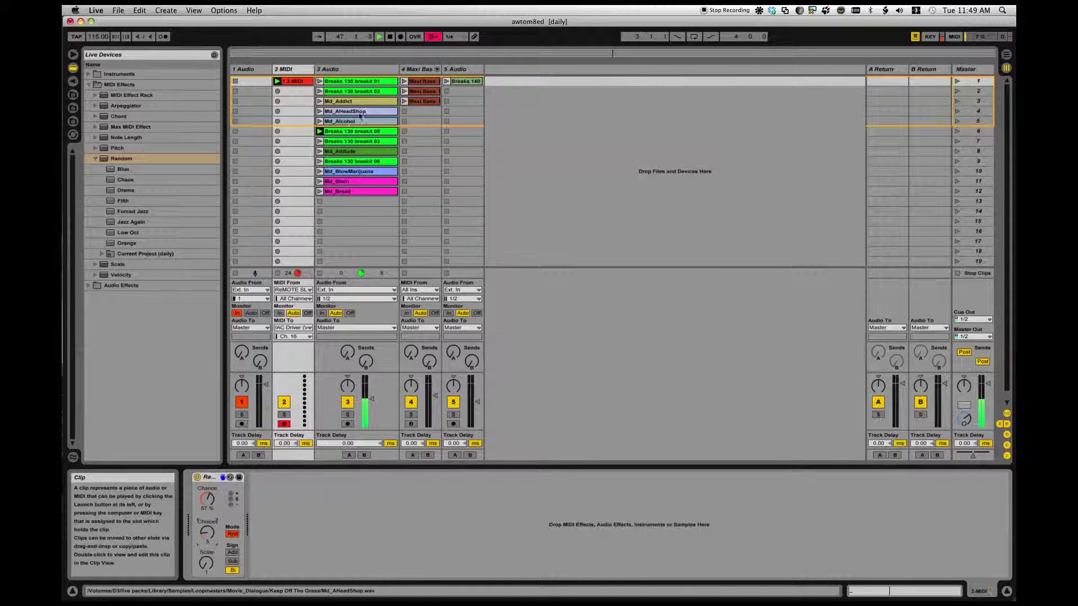
Launch the Breaks 140 clip on the 5 Audio track
{"action": "left_click", "coordinate": [447, 81]}
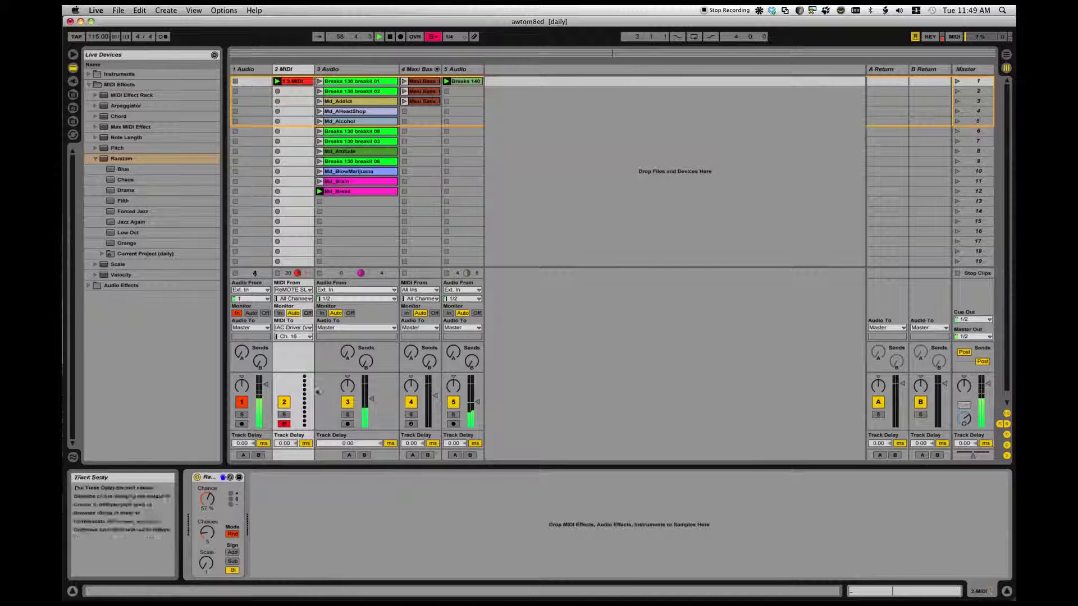
Draw C#5 and B4 notes at the start of the 1 2-MIDI clip in the piano roll
{"action": "left_click", "coordinate": [293, 82]}
{"action": "scroll", "coordinate": [363, 524], "scroll_direction": "up", "scroll_amount": 3}
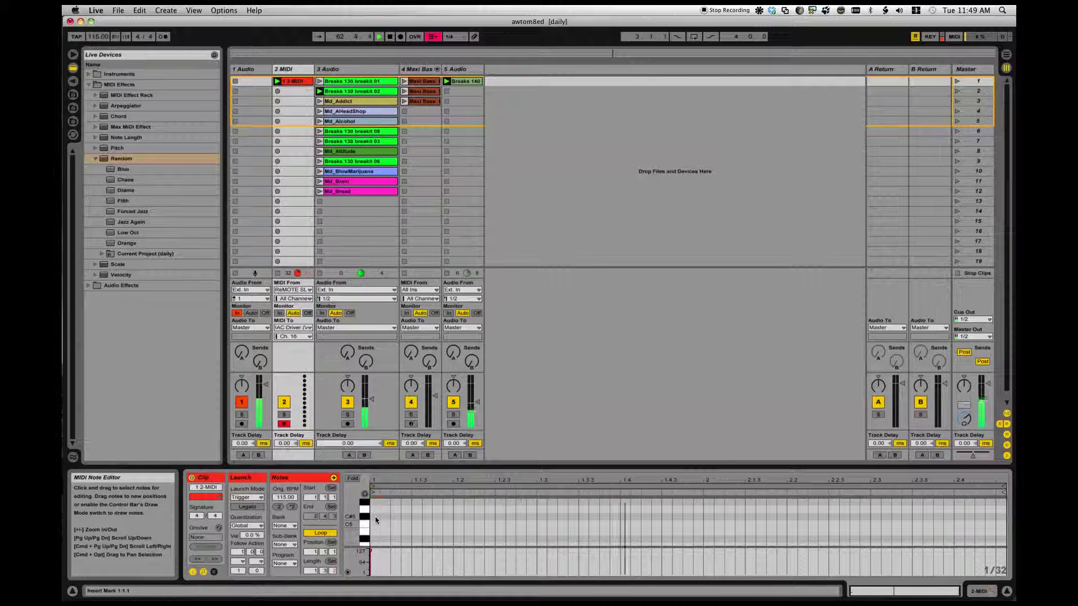
{"action": "double_click", "coordinate": [375, 516]}
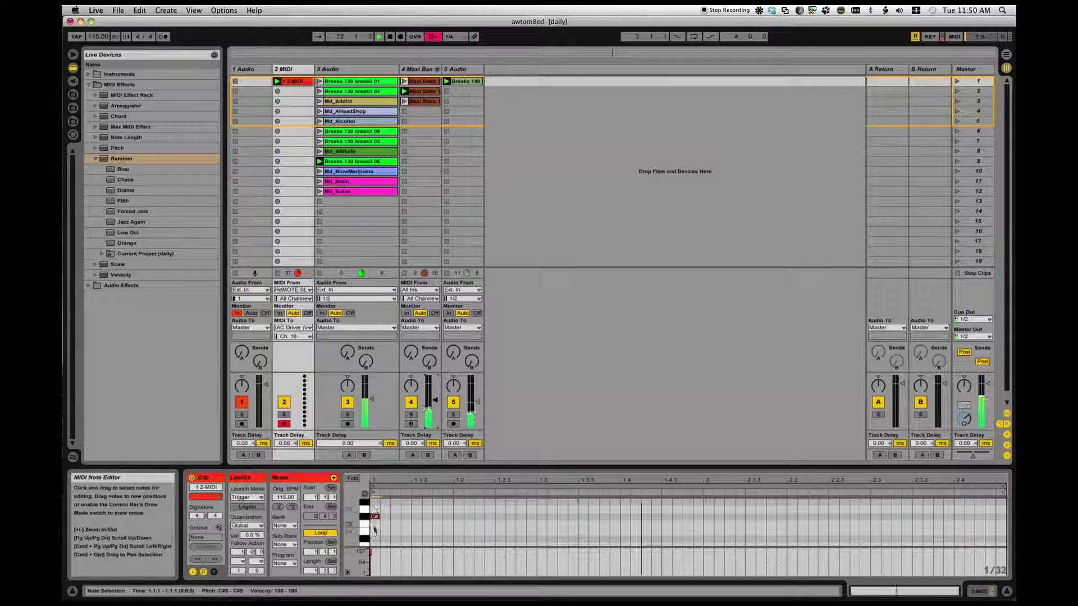
{"action": "double_click", "coordinate": [374, 532]}
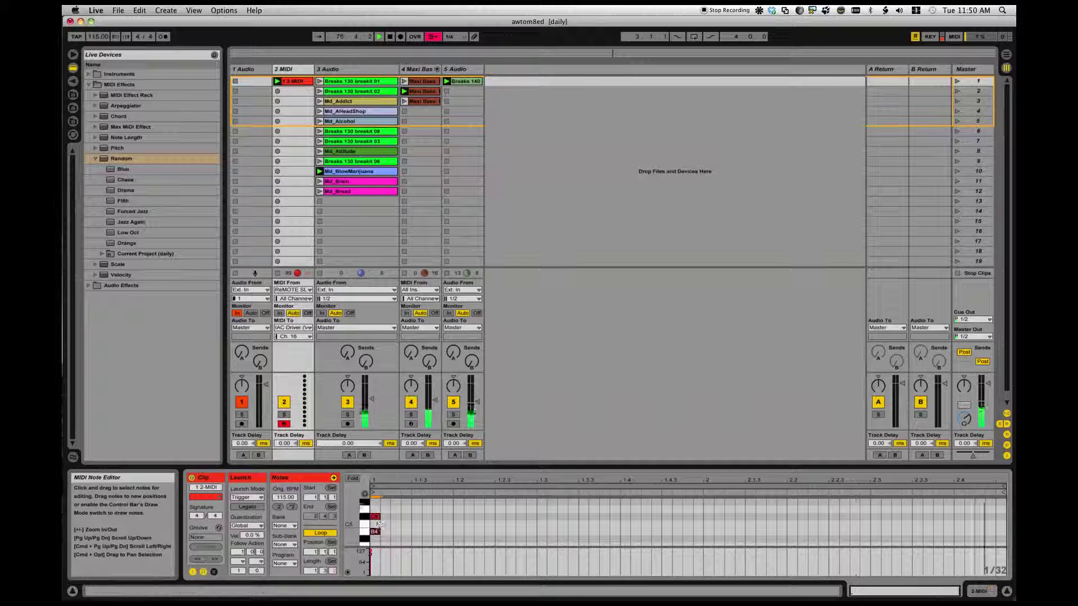
{"action": "left_click", "coordinate": [305, 70]}
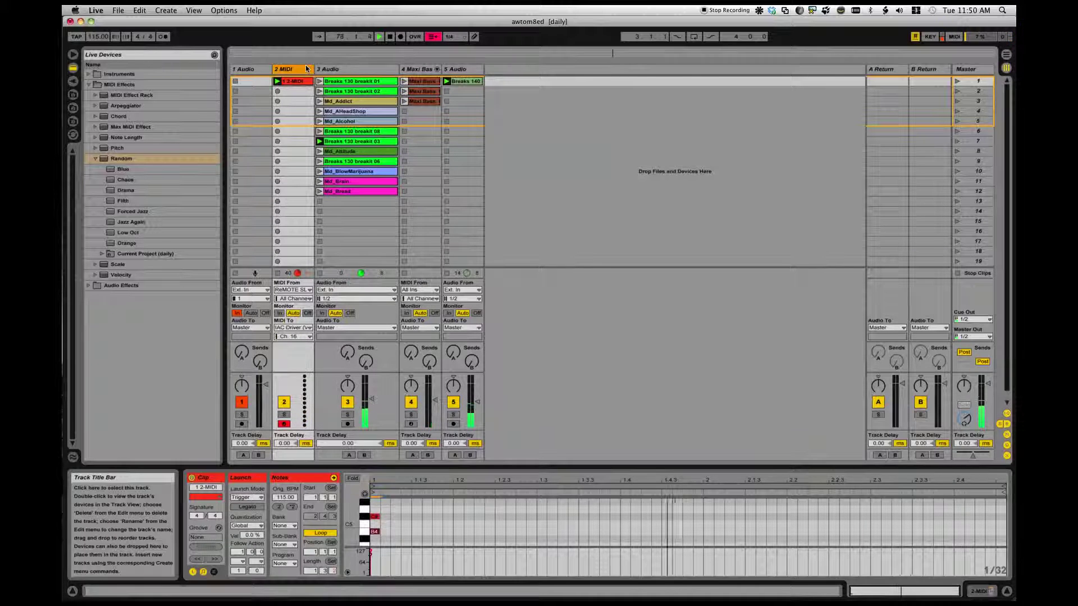
{"action": "left_click", "coordinate": [373, 531]}
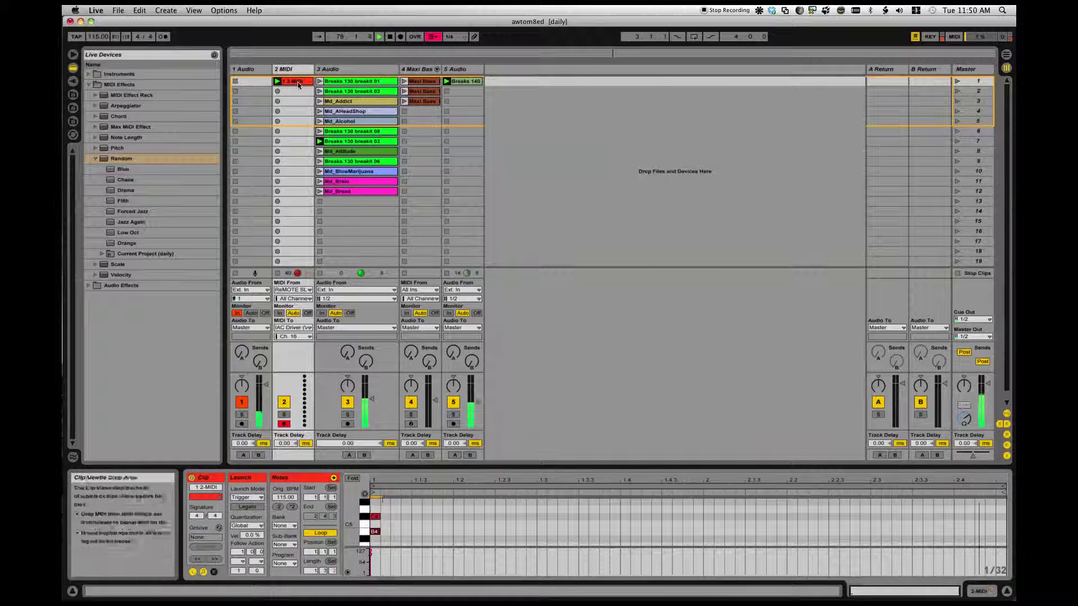